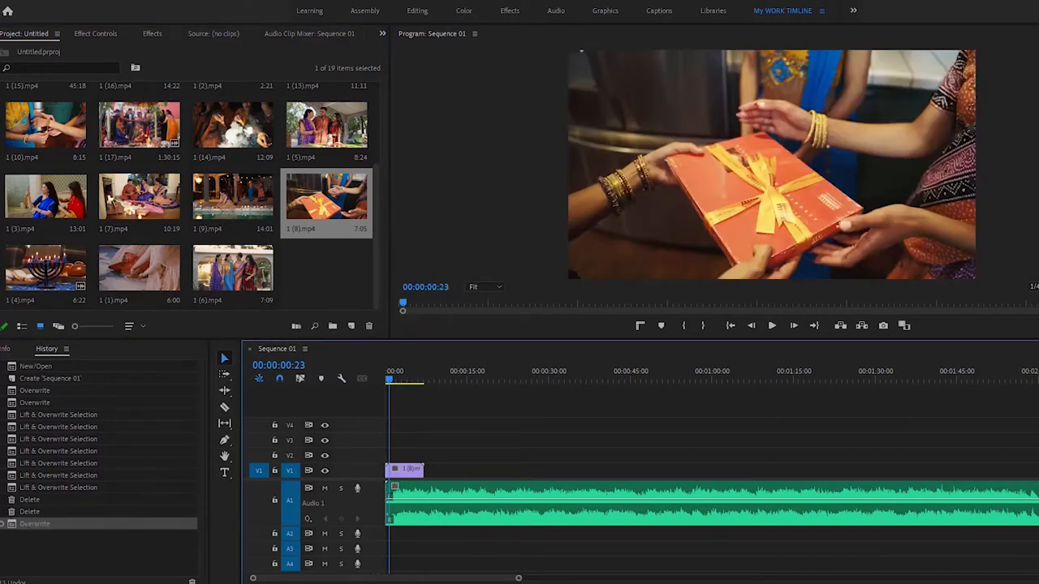
Apply the default transition at the start of clip 1 (8).mp4 on V1 and play back the opening
left_click_drag(519, 579, 401, 578)
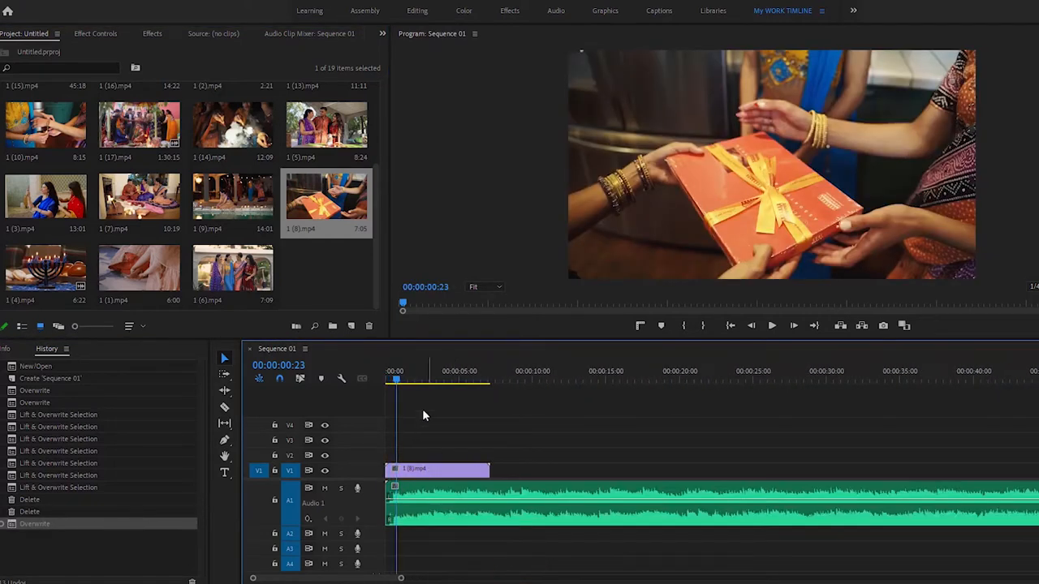
left_click_drag(396, 385, 386, 379)
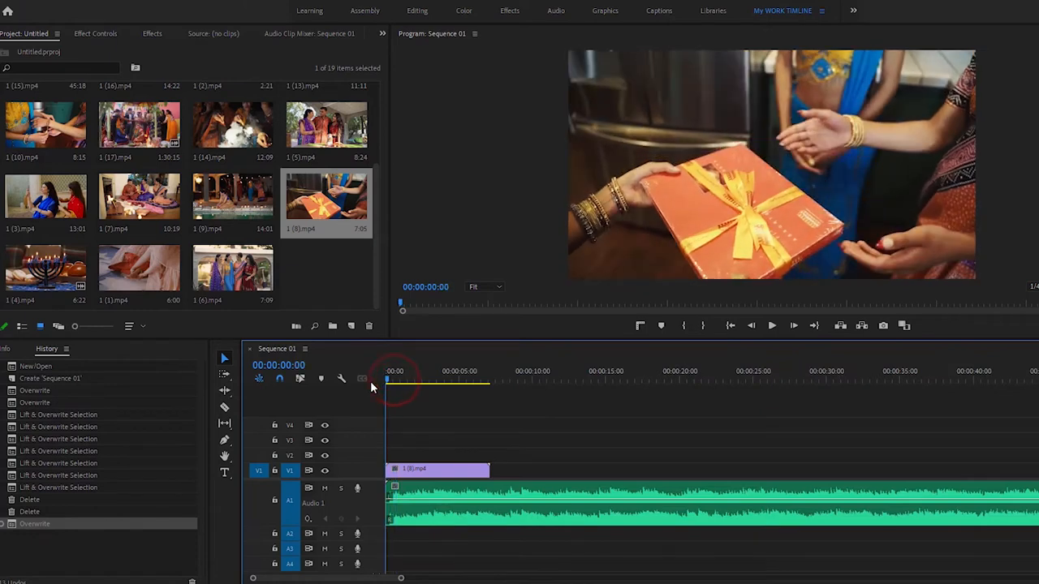
right_click(388, 470)
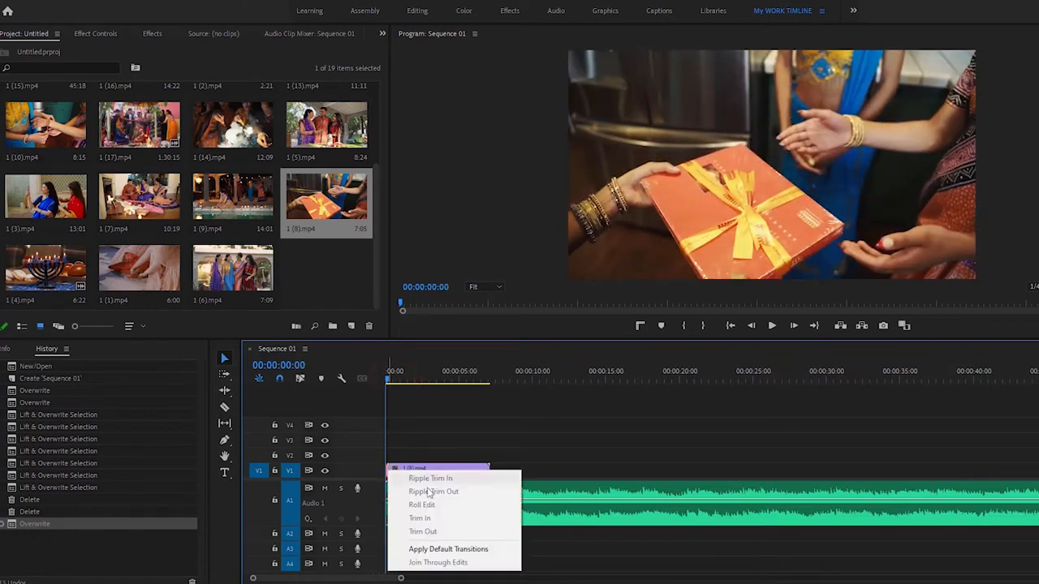
left_click(448, 549)
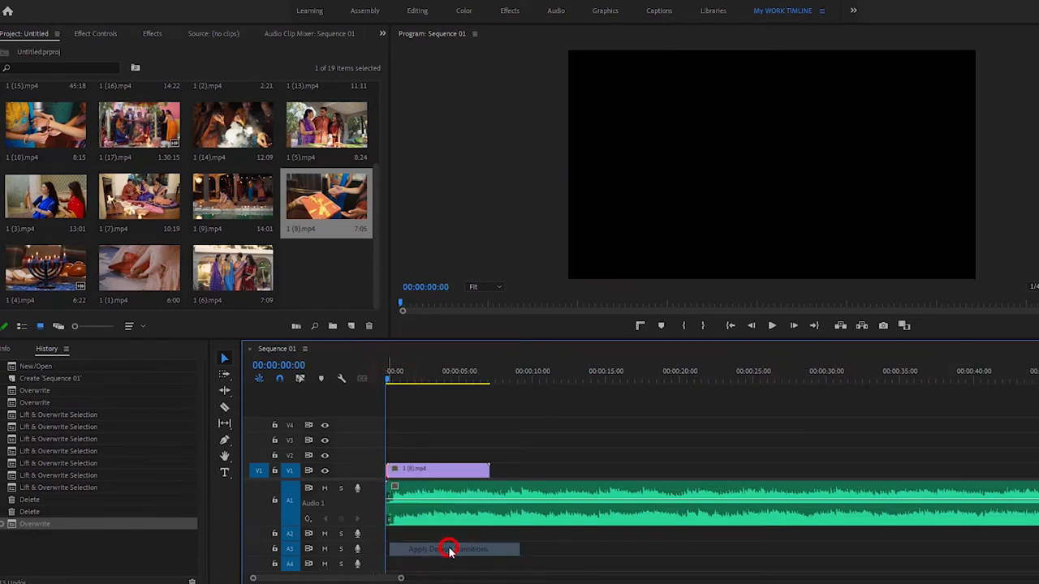
left_click(772, 326)
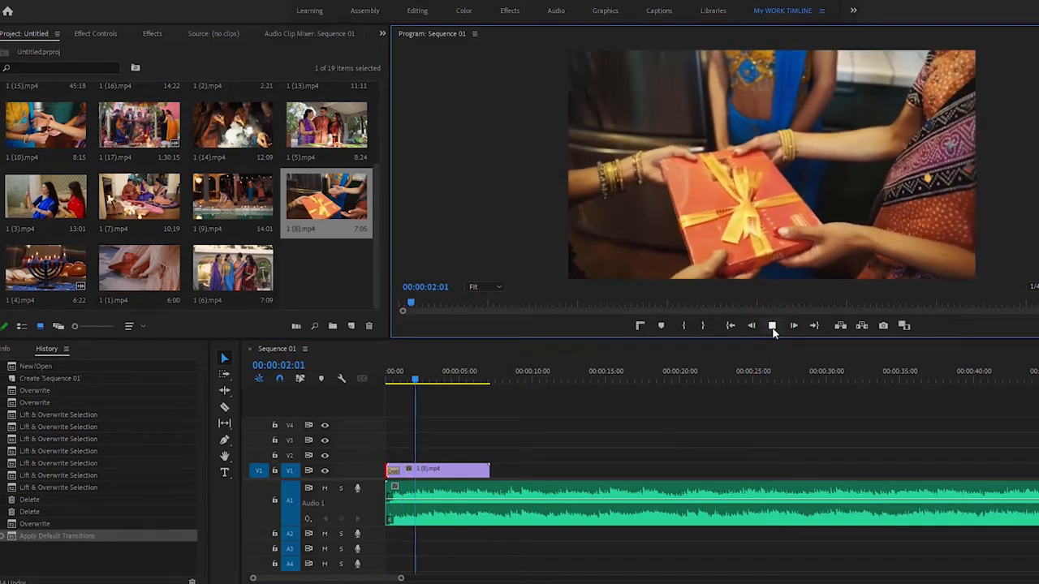
left_click(772, 327)
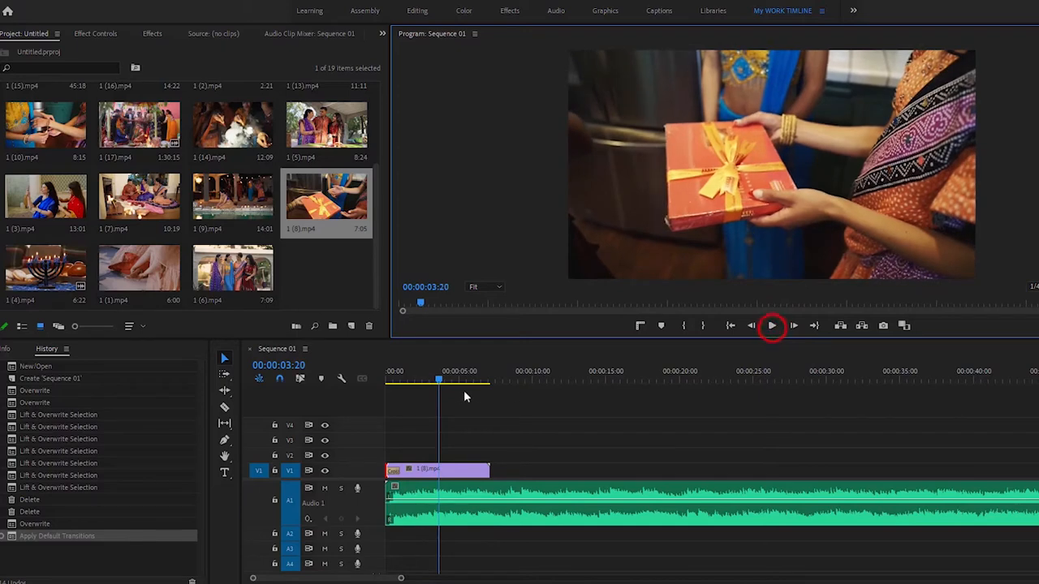
Add a marker at 00:00:03:08 and trim the end of clip 1 (8).mp4 back to it
left_click_drag(440, 382, 431, 382)
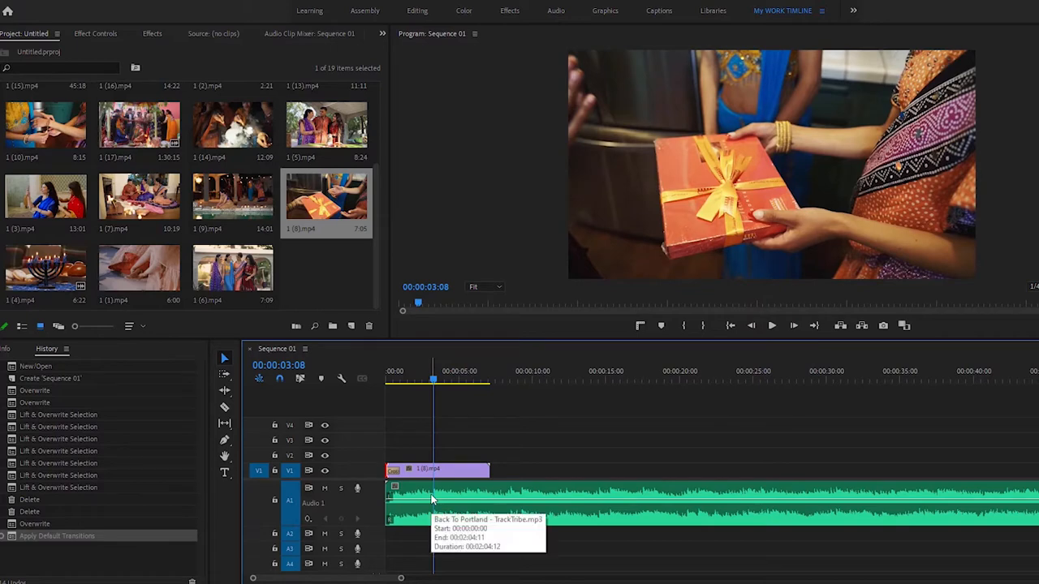
key("m")
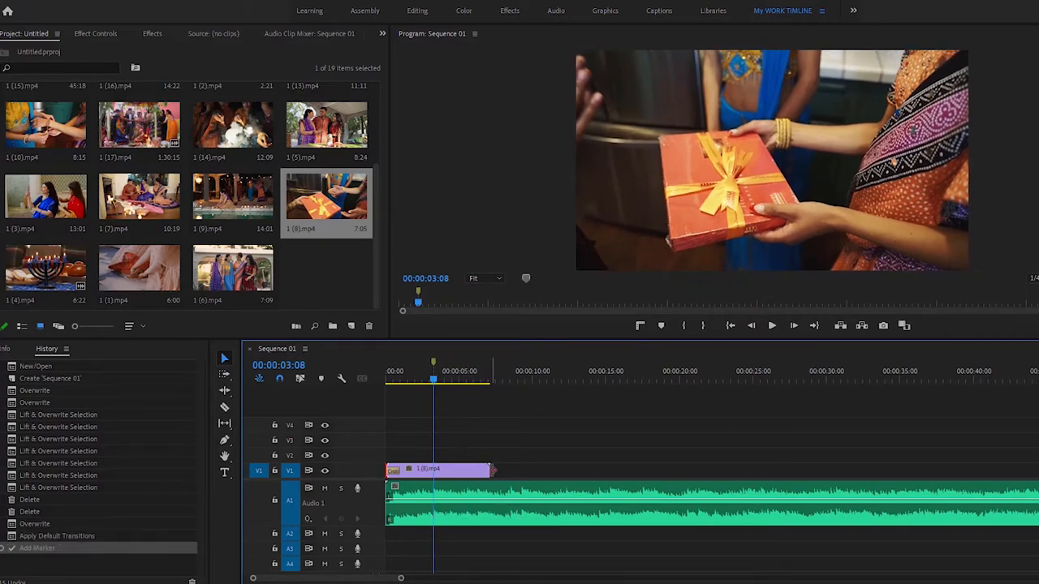
left_click_drag(487, 469, 432, 469)
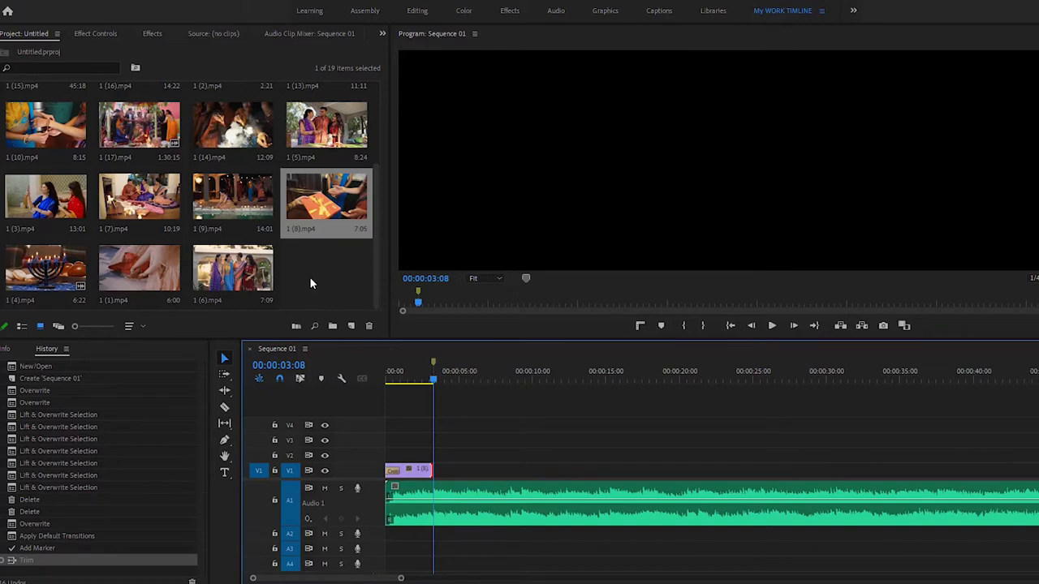
Place 1 (11).mp4 on V1 directly after clip 1 (8).mp4 and move the playhead to 00:00:02:18
scroll(309, 284, "up", 2)
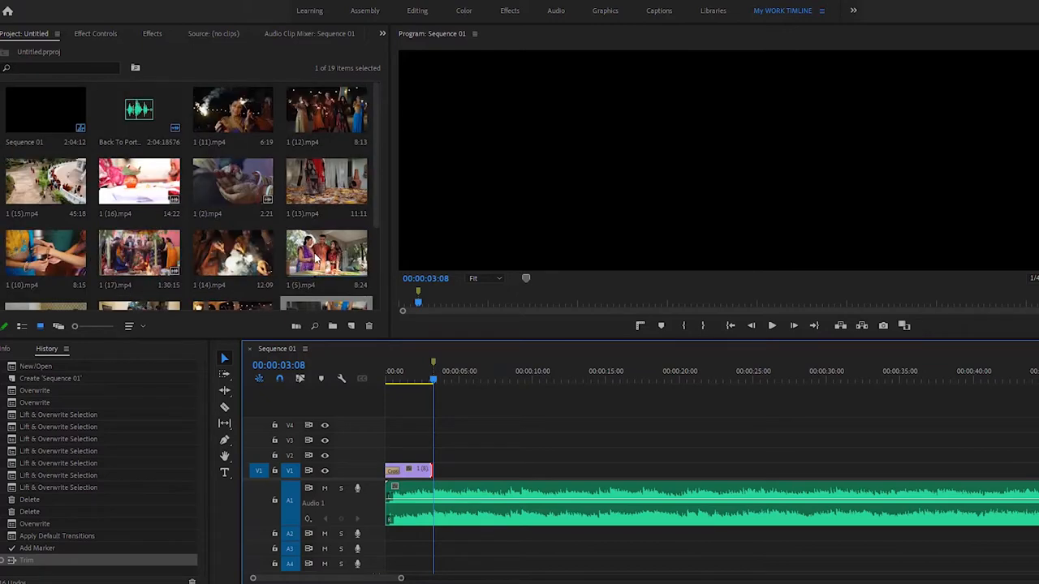
left_click(237, 114)
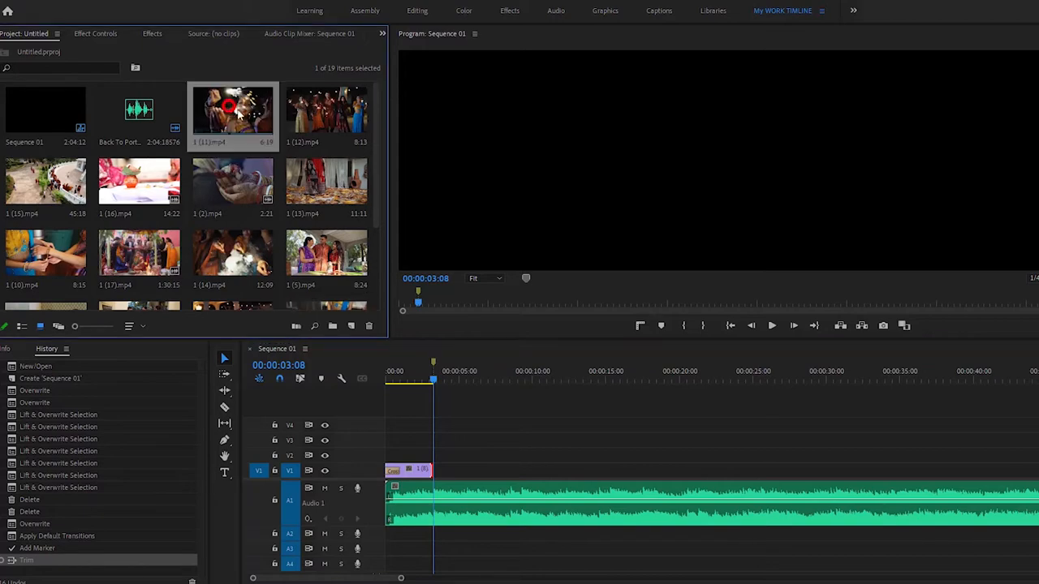
left_click_drag(237, 114, 442, 484)
left_click(425, 380)
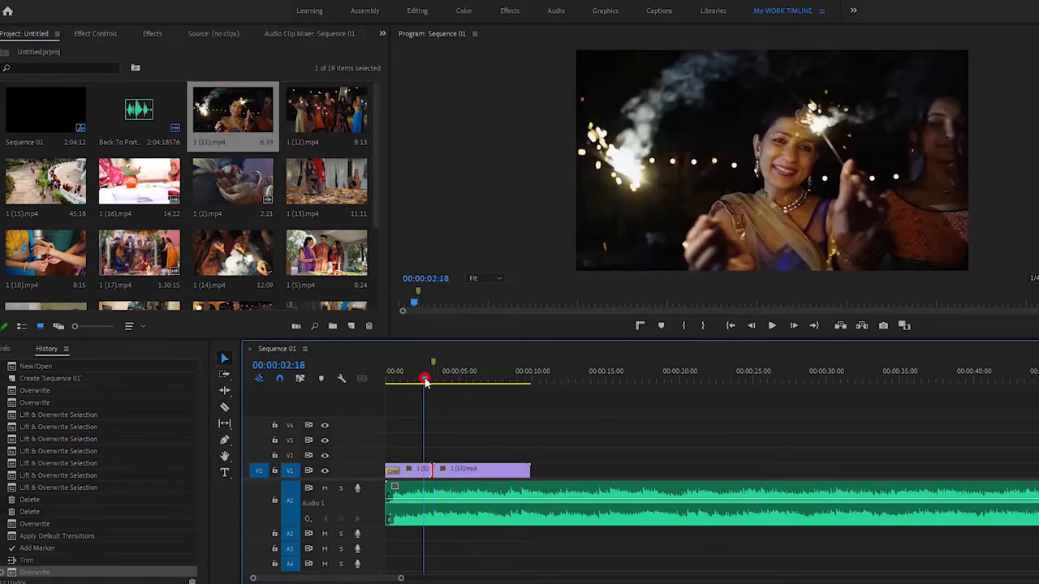
Play through clip 1 (11).mp4, add a marker at 00:00:08:15 and trim the clip's end to it
left_click(772, 325)
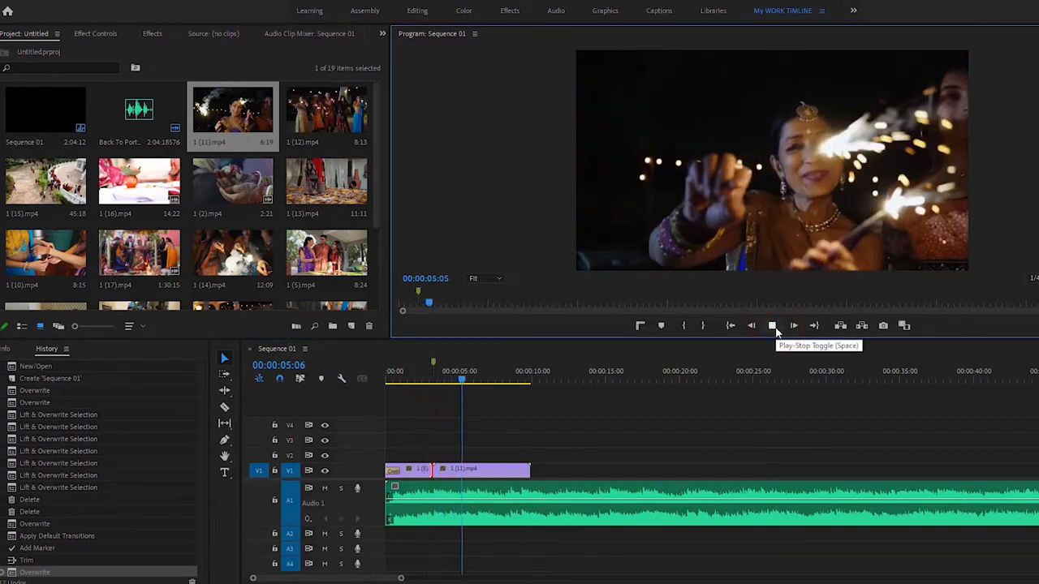
left_click(775, 328)
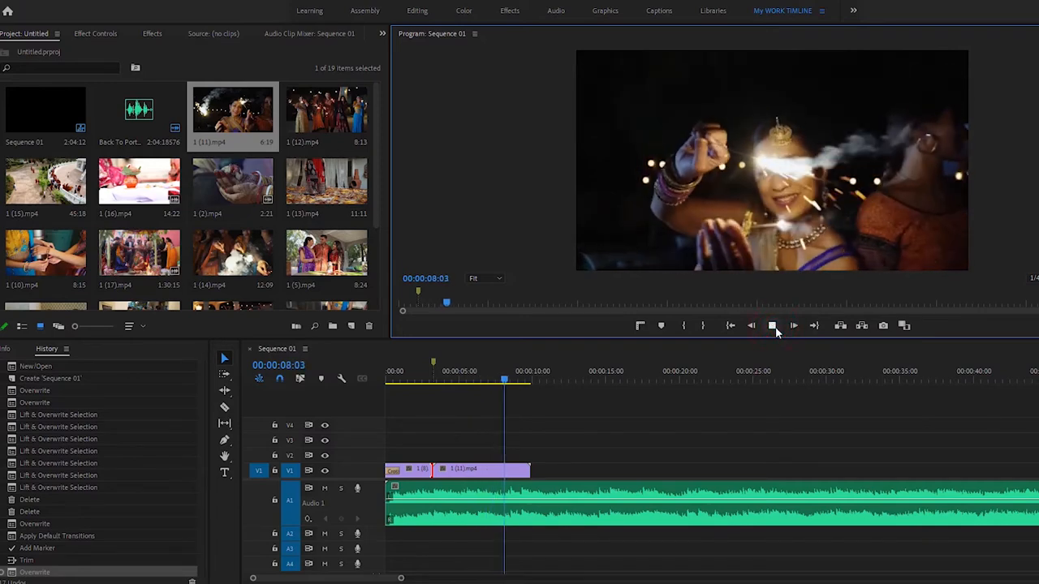
left_click(774, 331)
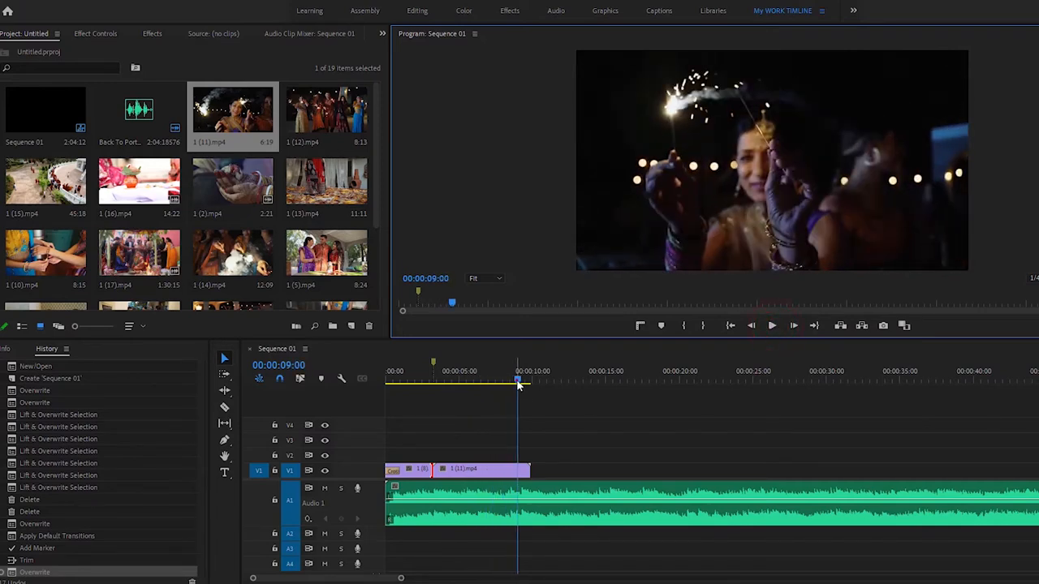
left_click_drag(518, 385, 510, 387)
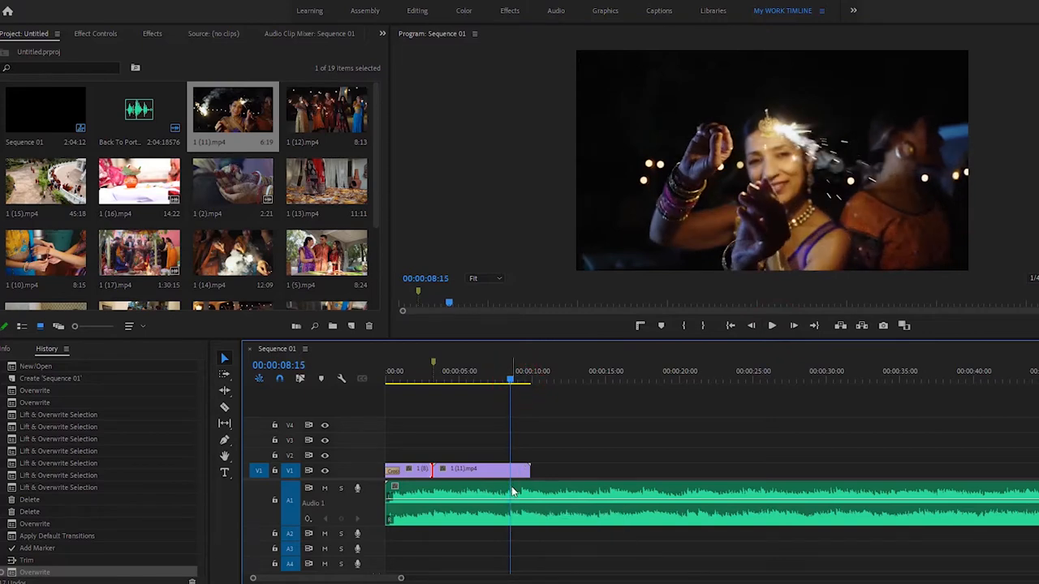
left_click_drag(530, 469, 510, 469)
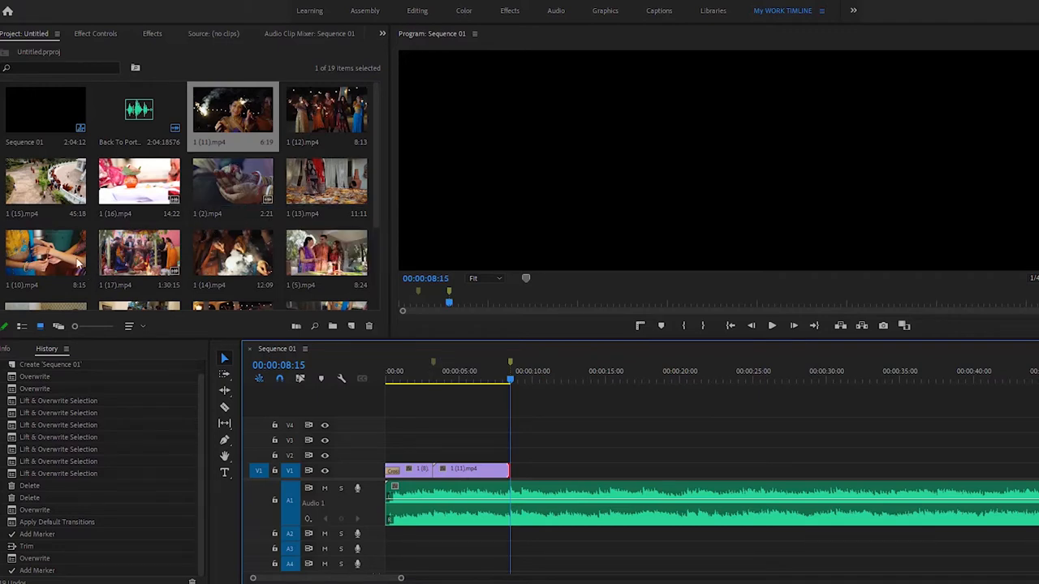
Place 1 (10).mp4 on V1 directly after clip 1 (11).mp4 and play through it with the music
left_click_drag(57, 258, 511, 483)
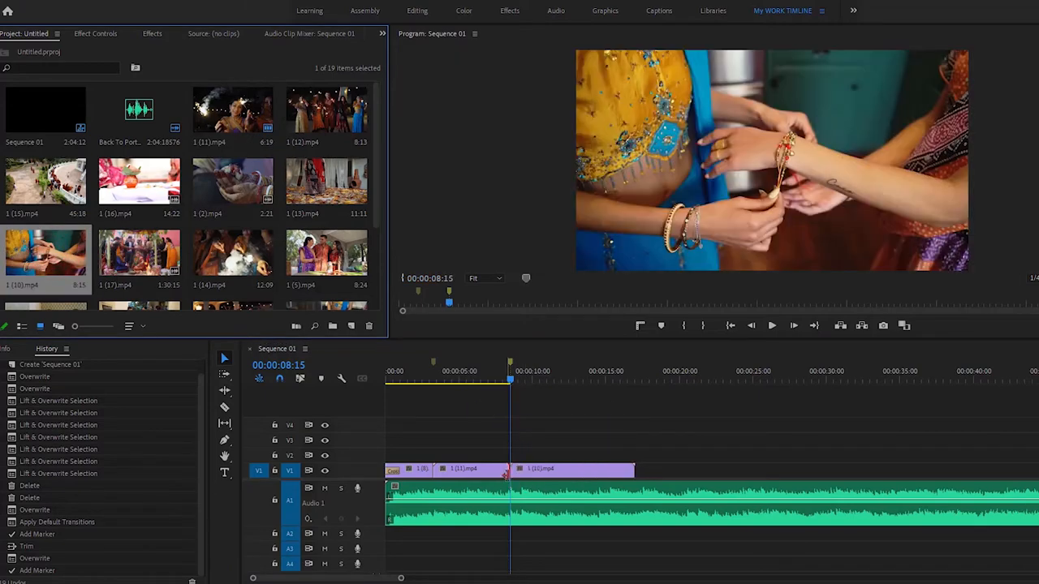
left_click(502, 380)
key("space")
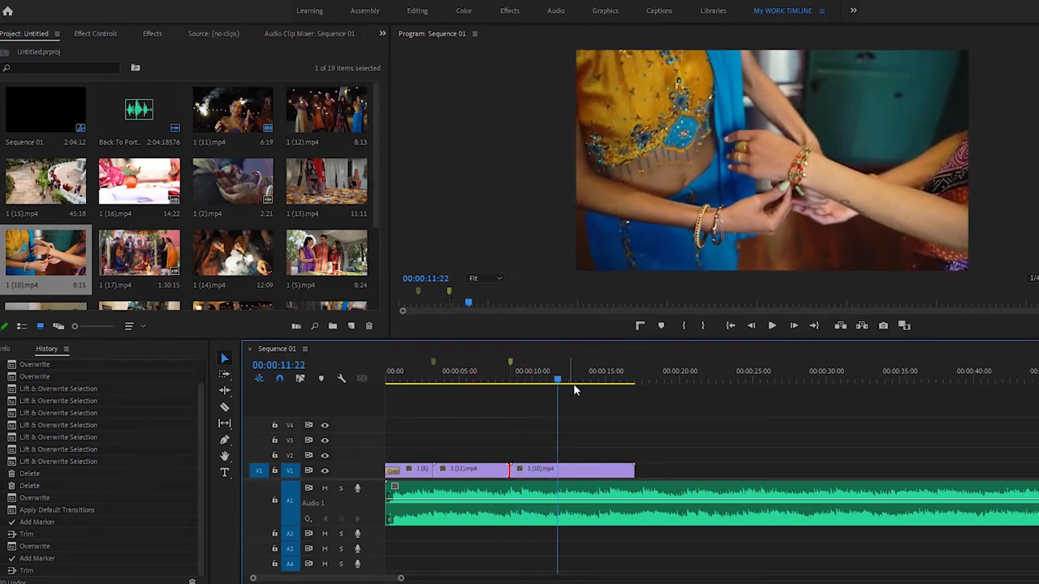
left_click(589, 380)
key("space")
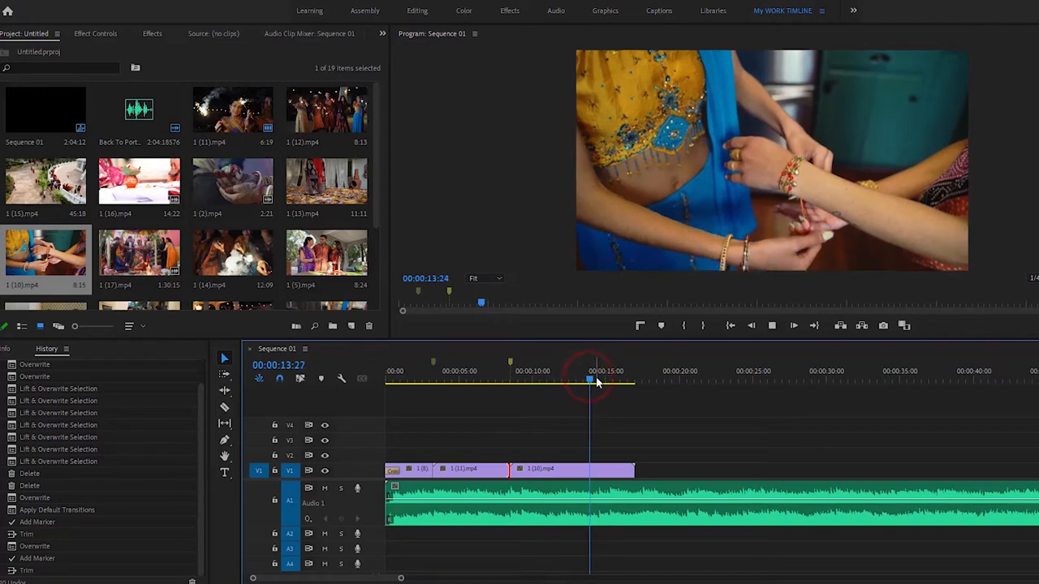
key("space")
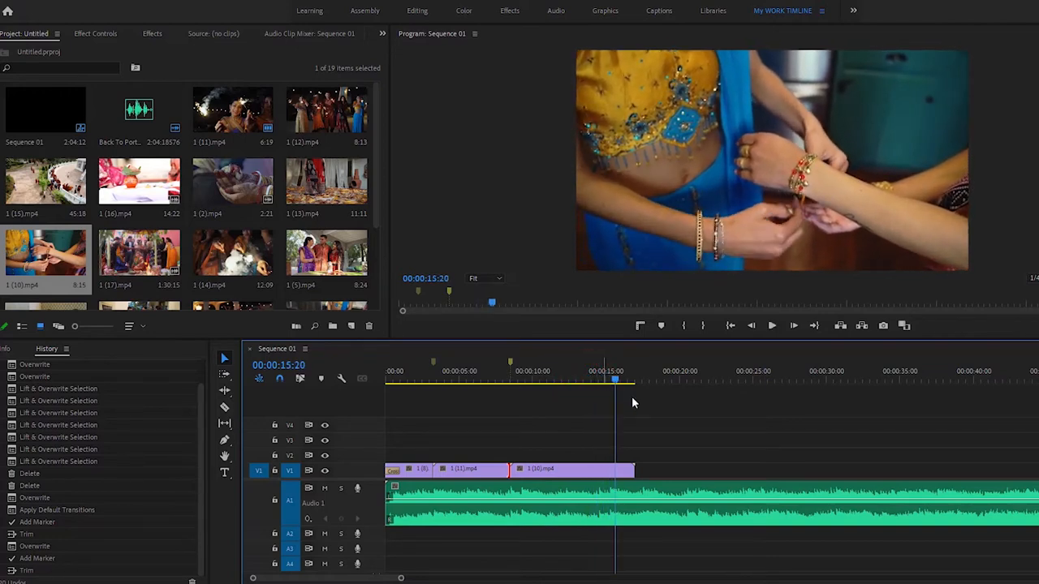
Add a marker at 00:00:15:09 and trim the end of clip 1 (10).mp4 back to it
left_click(609, 380)
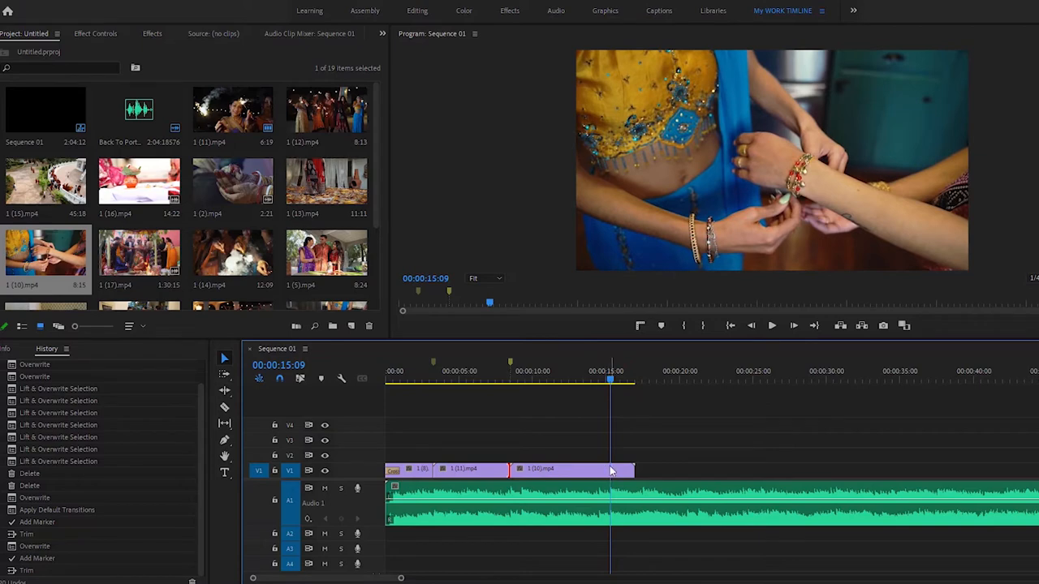
left_click(612, 471)
left_click_drag(633, 471, 611, 471)
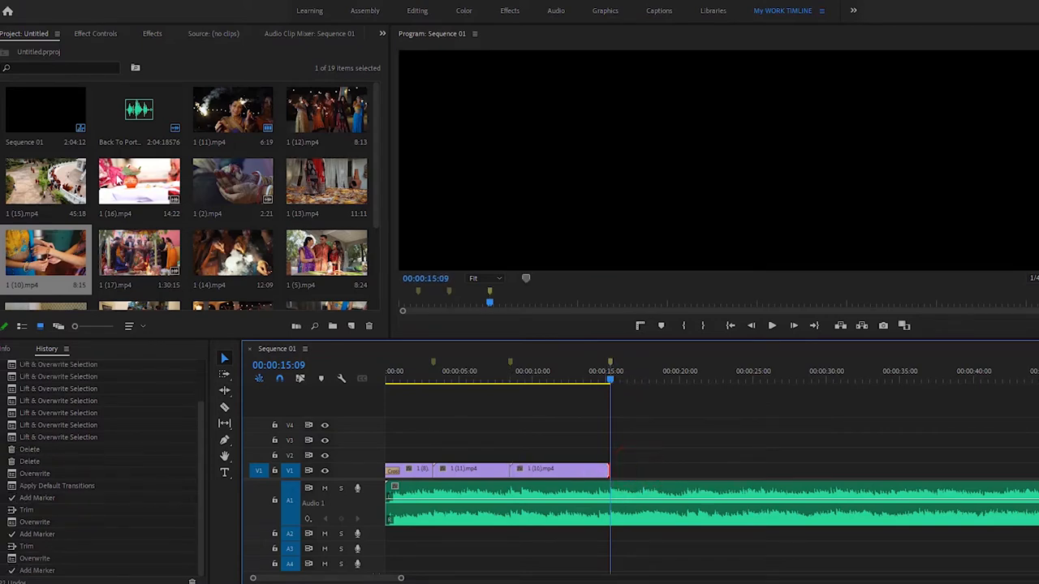
Place 1 (9).mp4 on V1 directly after clip 1 (10).mp4 and preview it against the music
scroll(250, 234, "down", 3)
scroll(252, 235, "up", 3)
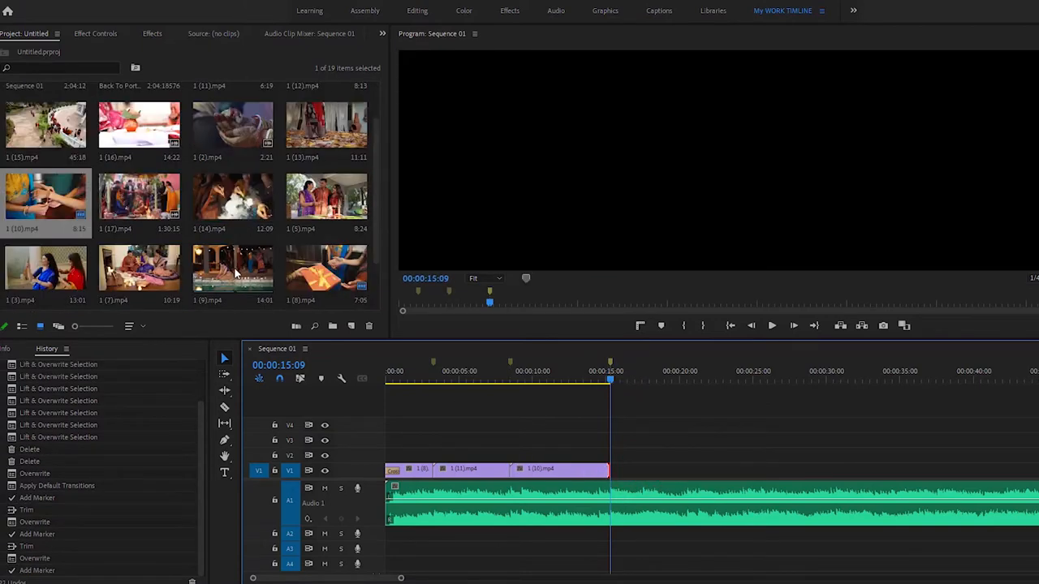
scroll(260, 240, "down", 3)
left_click_drag(235, 198, 616, 470)
left_click(601, 381)
left_click_drag(602, 384, 656, 384)
key("space")
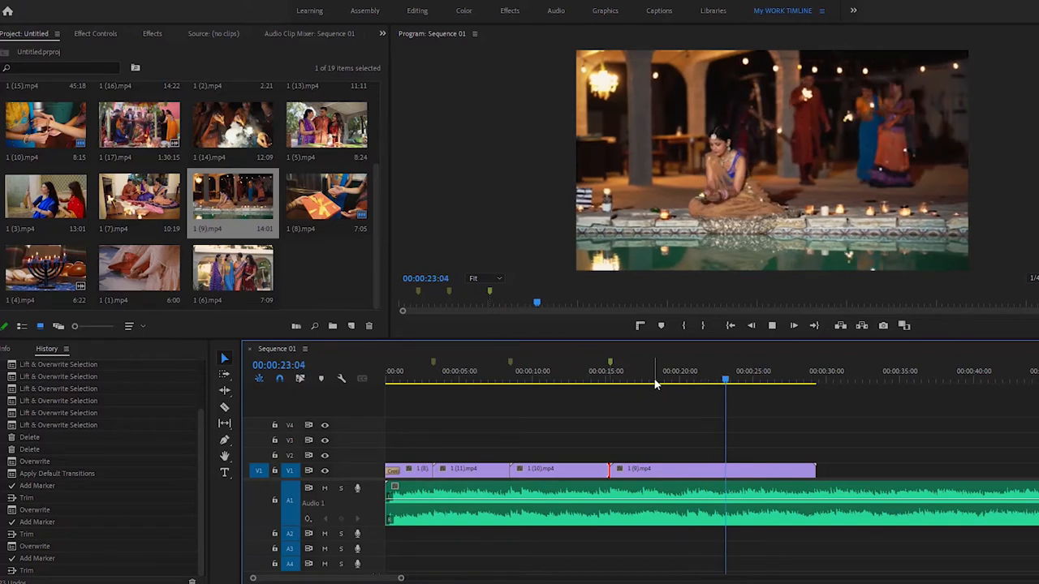
key("space")
Add a marker at 00:00:24:09, split clip 1 (9).mp4 there with the Razor and delete the remainder
left_click(684, 382)
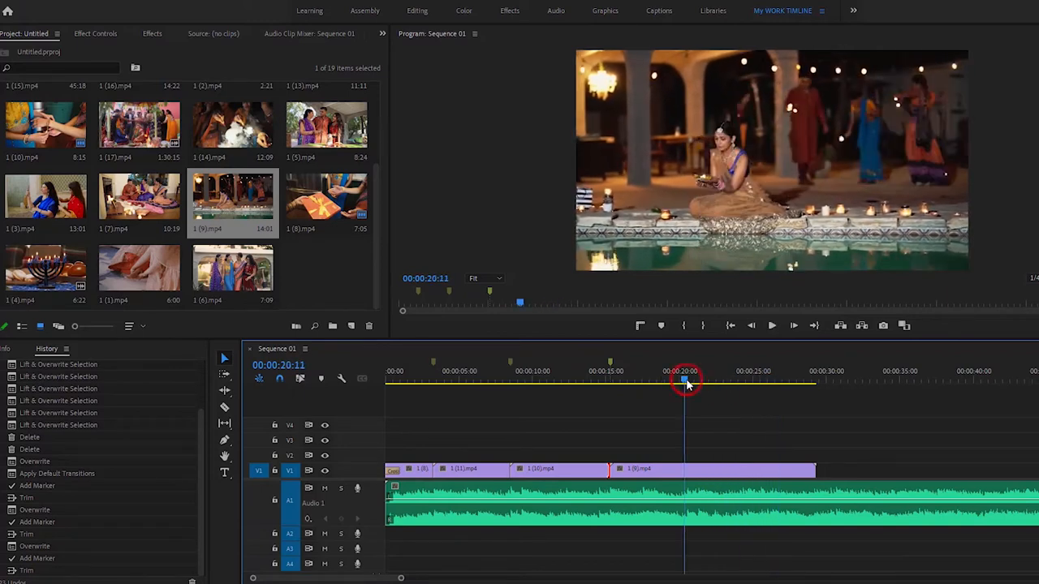
key("space")
key("space")
left_click(744, 379)
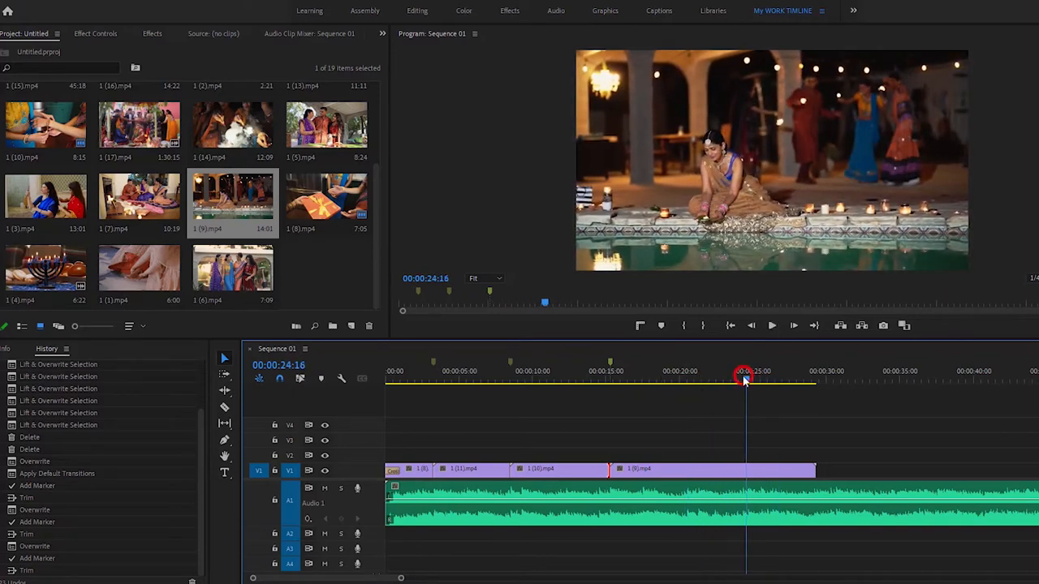
left_click(742, 380)
left_click_drag(401, 579, 372, 582)
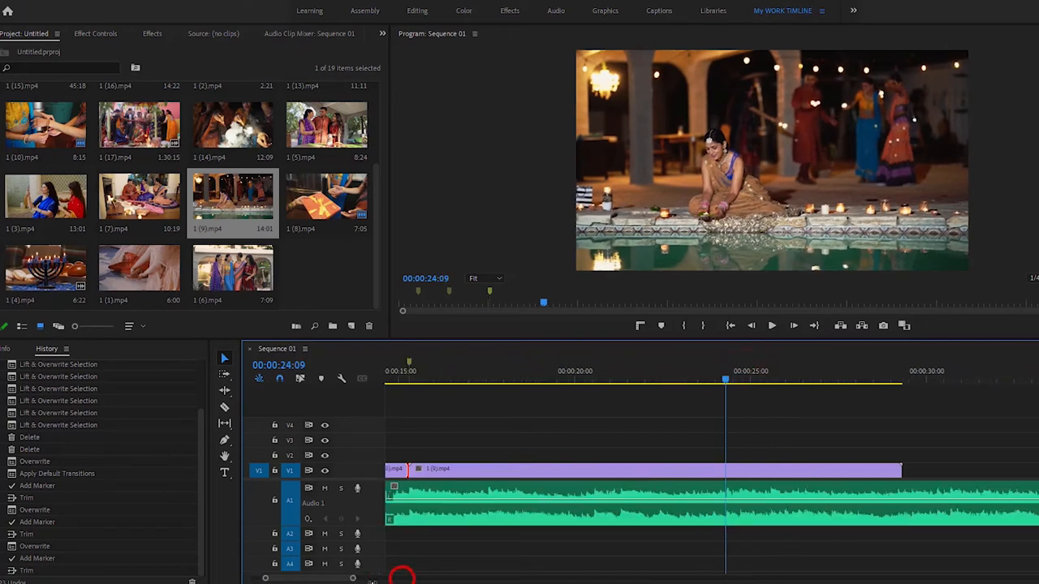
key("c")
left_click(726, 469)
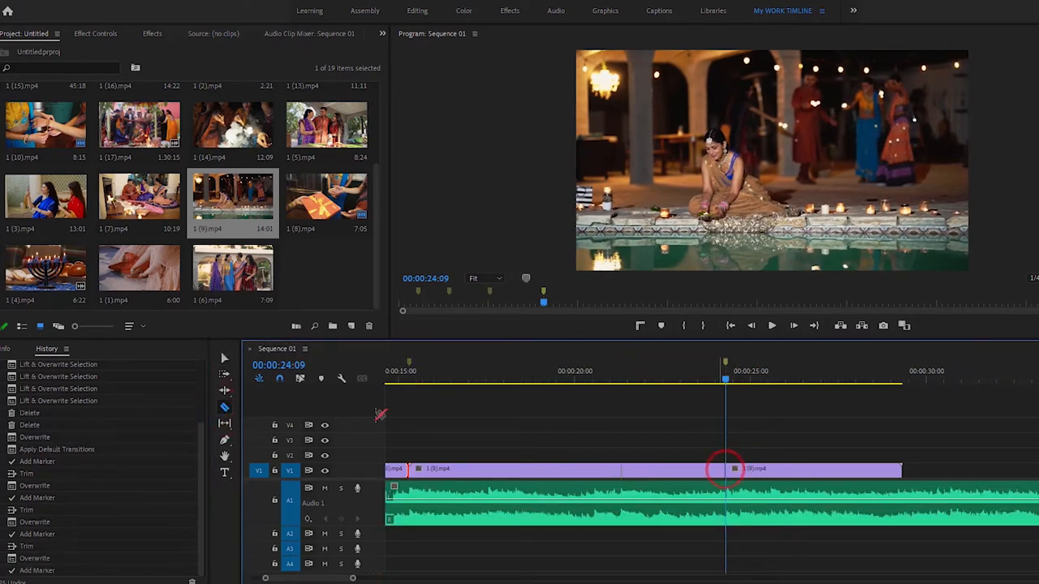
key("v")
key("Delete")
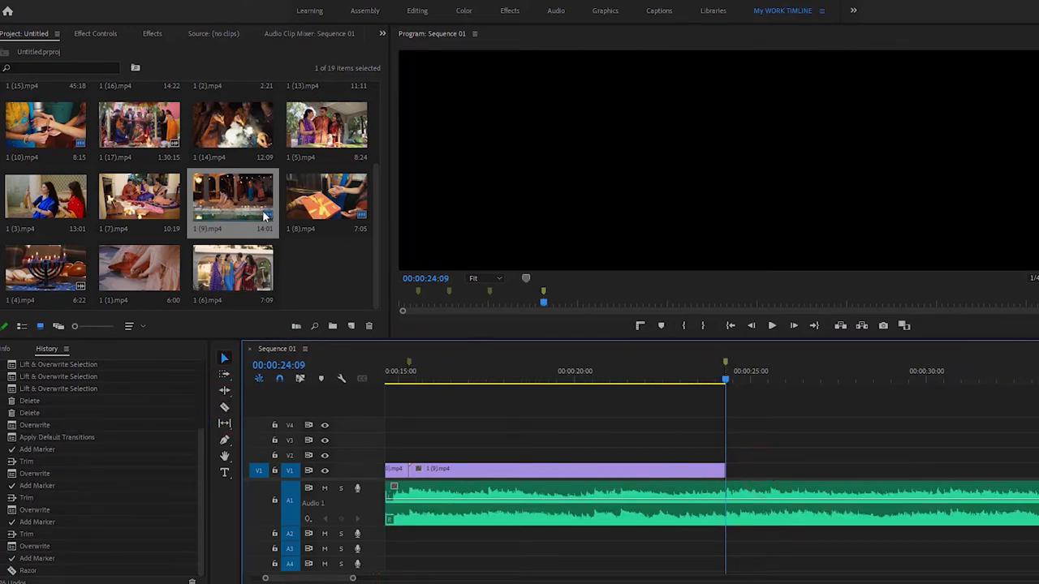
Place 1 (6).mp4 on V1 directly after clip 1 (9).mp4 and trim its end to 00:00:30:09
left_click_drag(248, 271, 737, 483)
key("space")
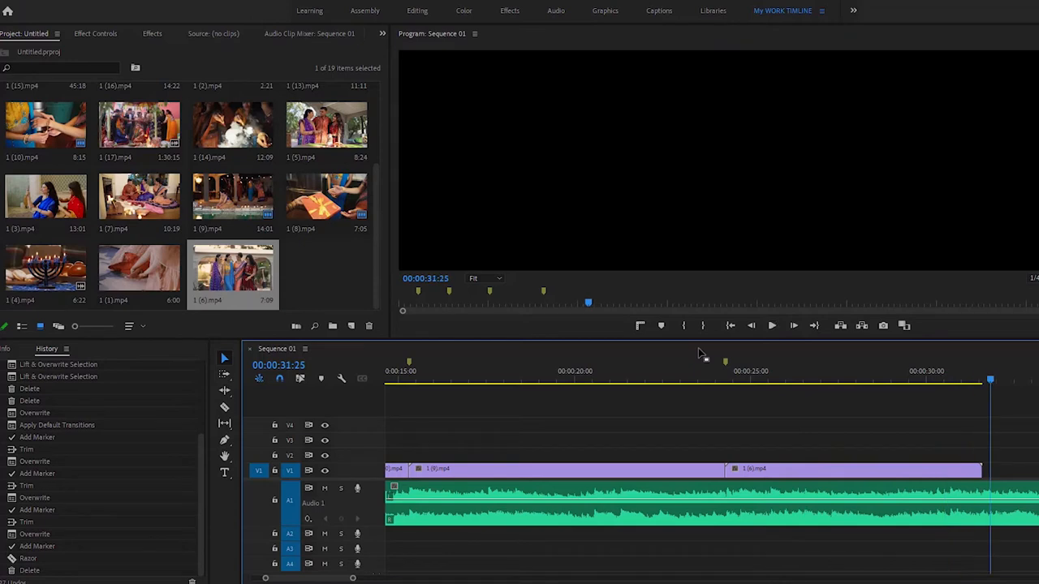
left_click_drag(996, 378, 938, 398)
left_click_drag(979, 470, 937, 471)
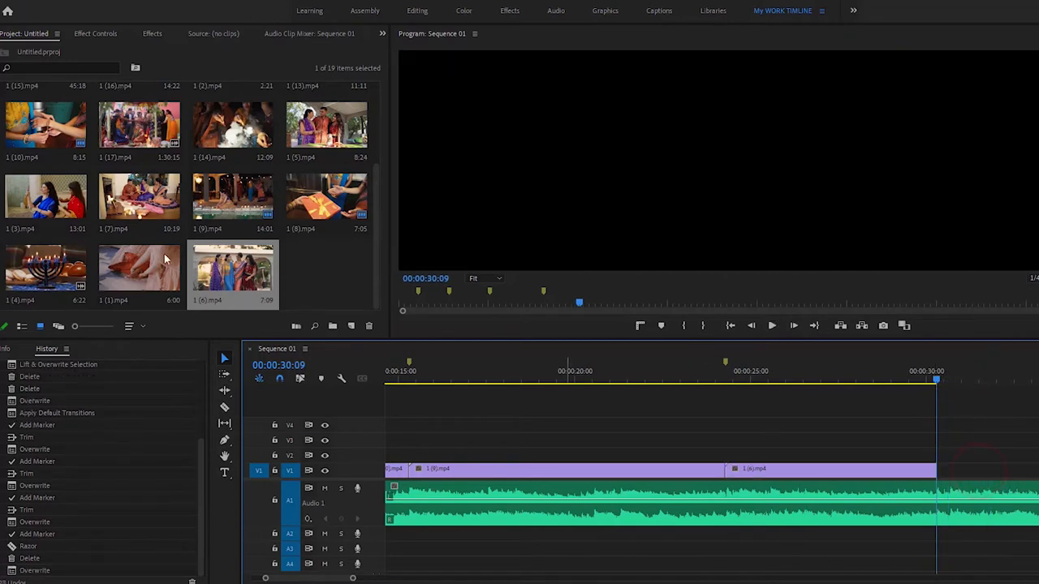
Place 1 (7).mp4 on V1 directly after clip 1 (6).mp4 and play across the cut
scroll(133, 216, "up", 3)
scroll(133, 216, "down", 3)
left_click_drag(132, 213, 938, 471)
left_click(922, 372)
key("space")
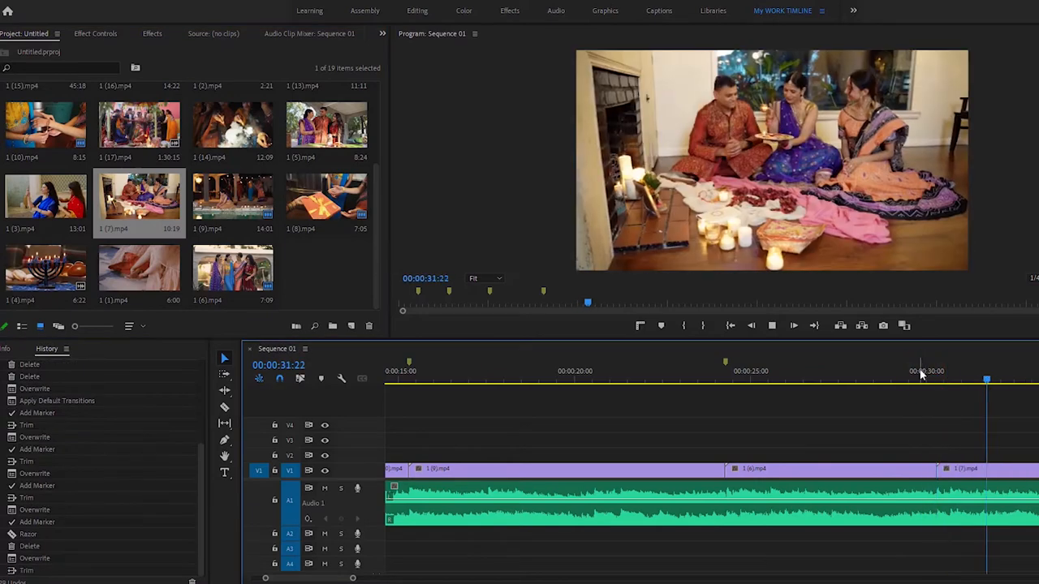
key("space")
Trim the end of clip 1 (7).mp4 on V1 to 00:00:33:10 after previewing it against the music
left_click_drag(354, 579, 374, 579)
key("space")
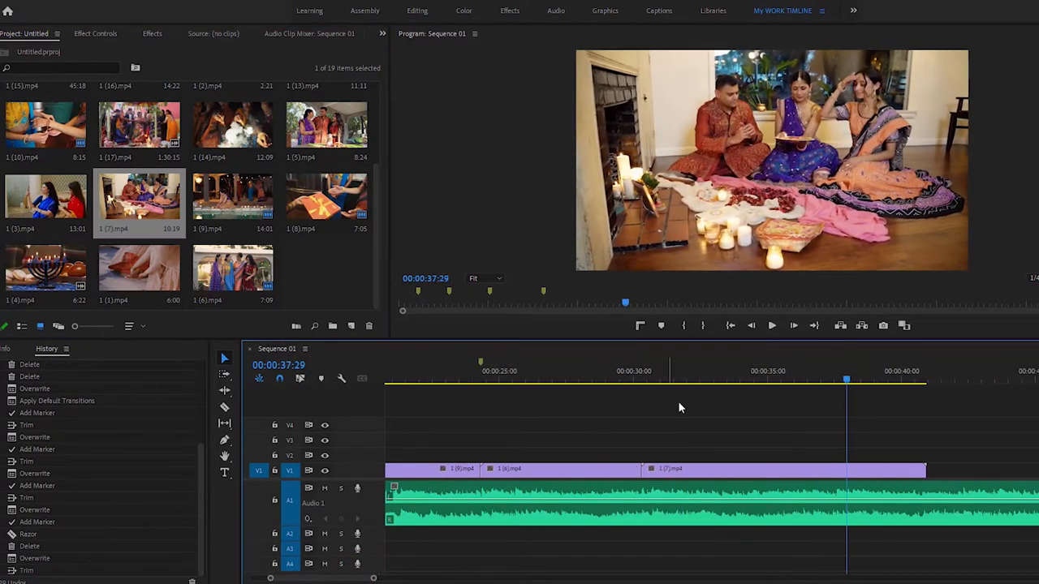
left_click_drag(704, 376, 725, 387)
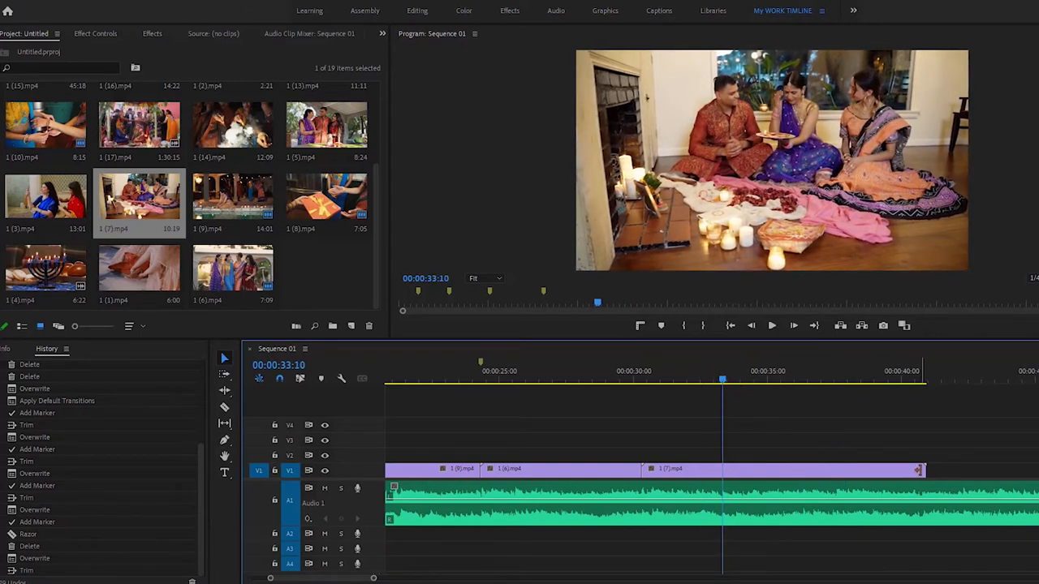
left_click_drag(925, 471, 722, 471)
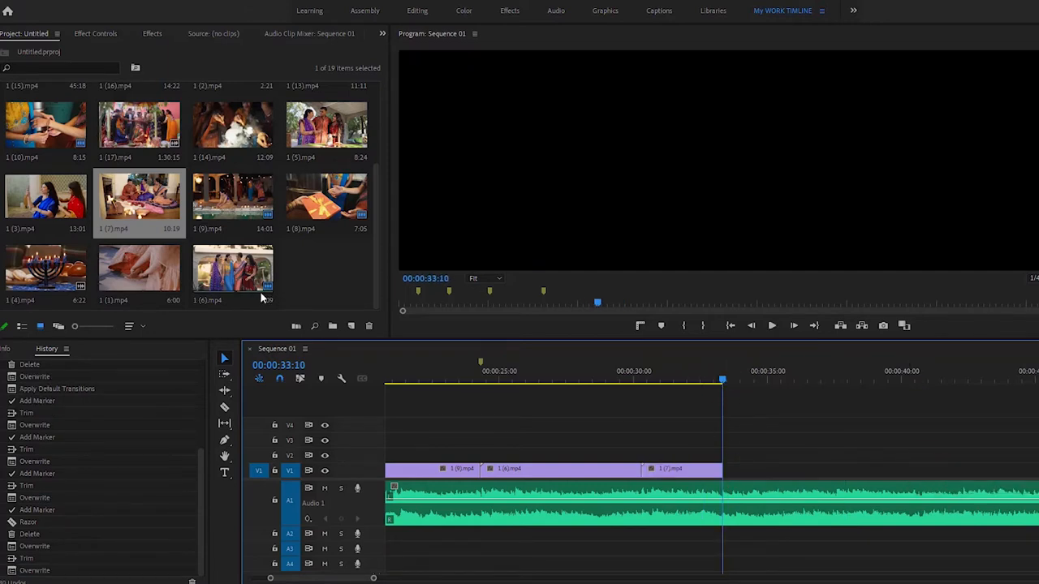
Place 1 (17).mp4 directly after clip 1 (7).mp4, with its video on V1 and its own audio on A2, and preview it
scroll(261, 299, "up", 3)
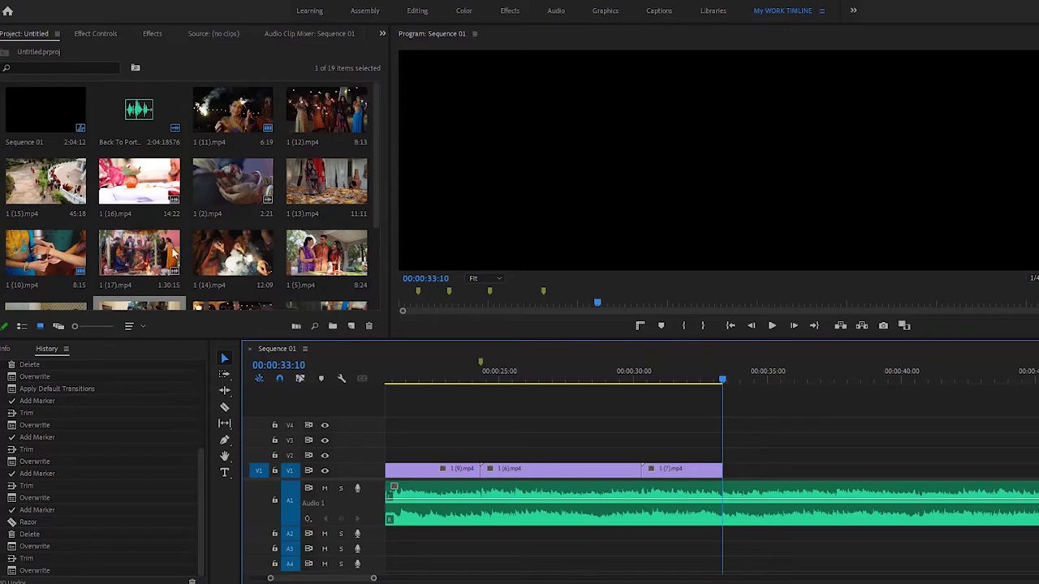
left_click_drag(127, 252, 736, 455)
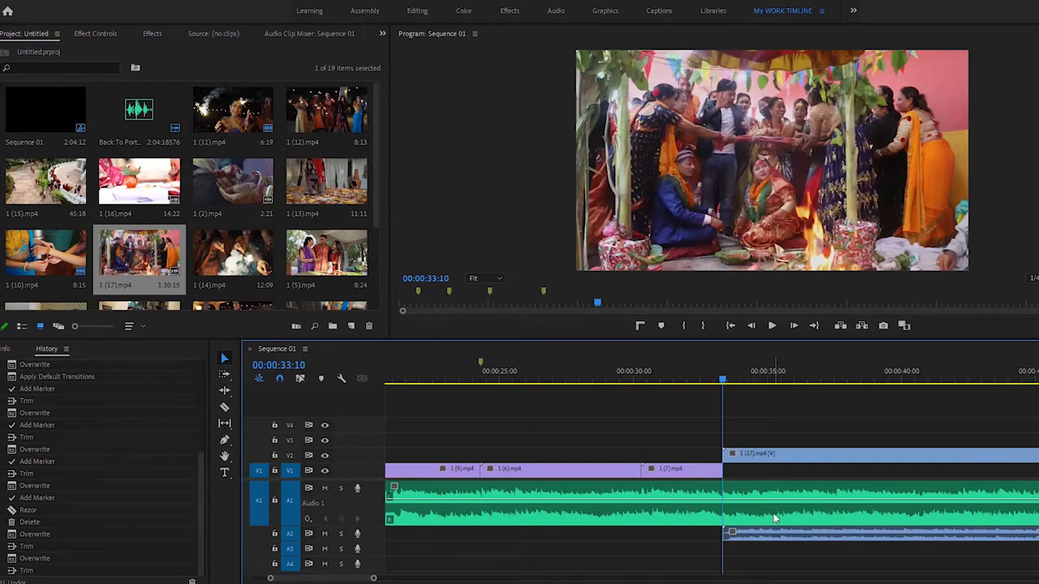
key("space")
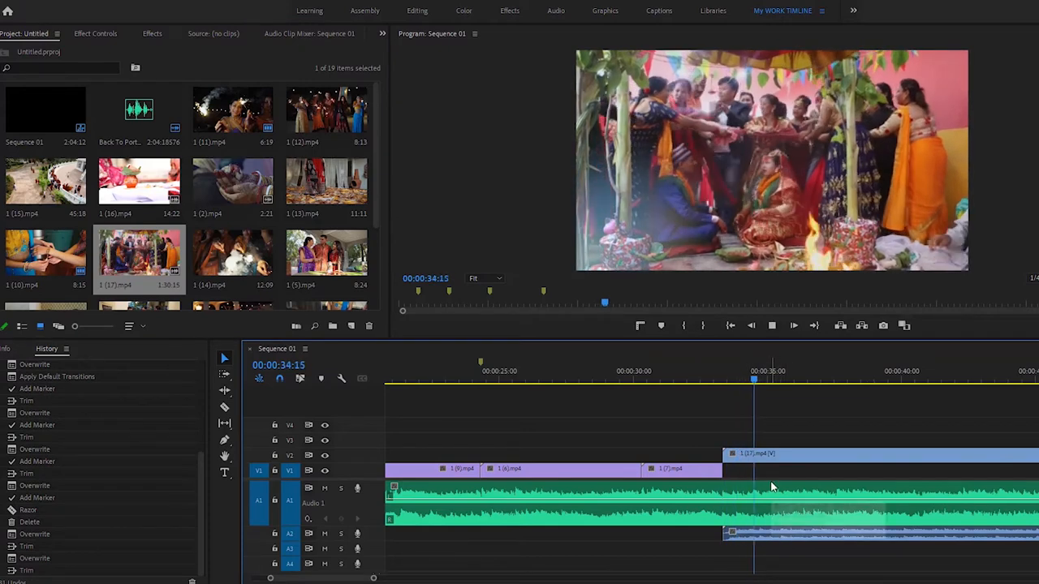
key("space")
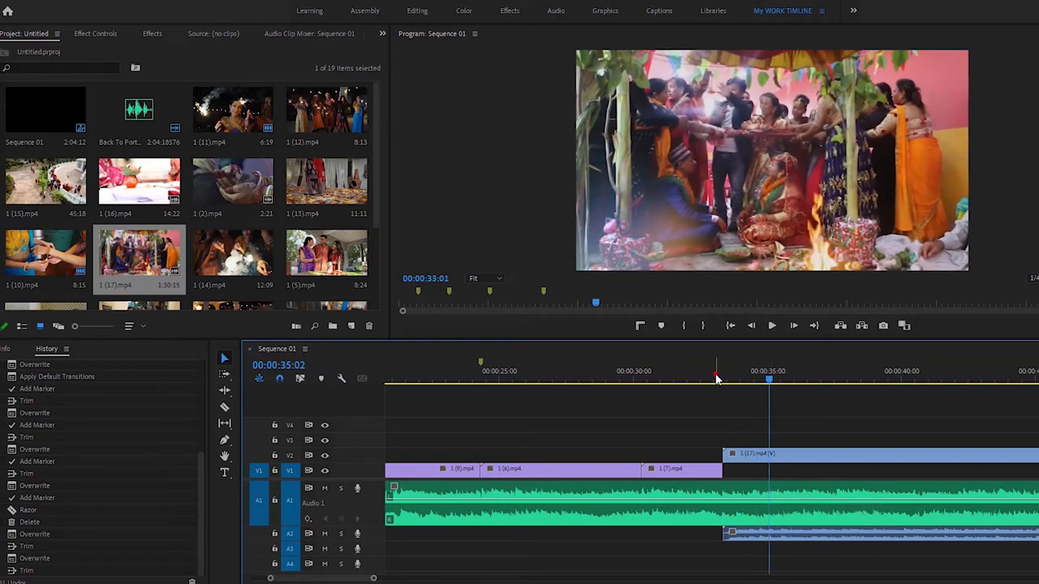
left_click(715, 377)
left_click_drag(745, 461, 745, 471)
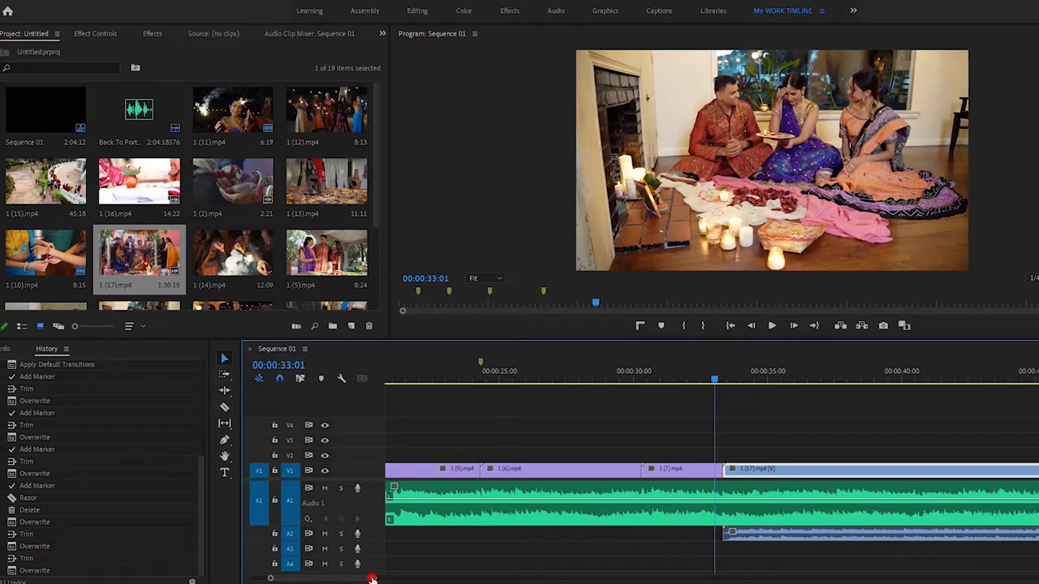
Apply the default Constant Power transition to the start of clip 1 (17).mp4's audio on A2
left_click_drag(372, 579, 339, 579)
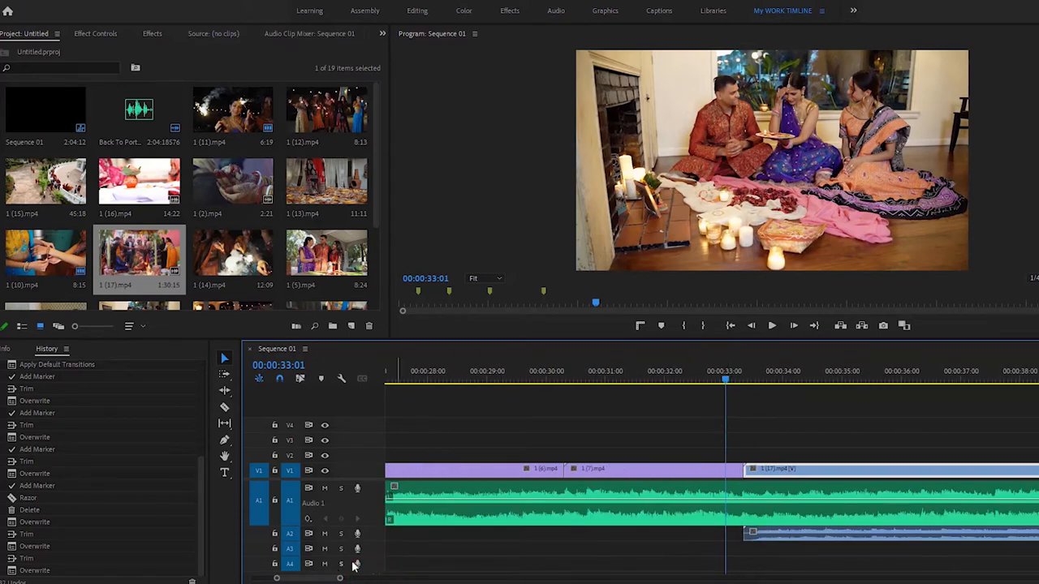
left_click_drag(297, 580, 302, 580)
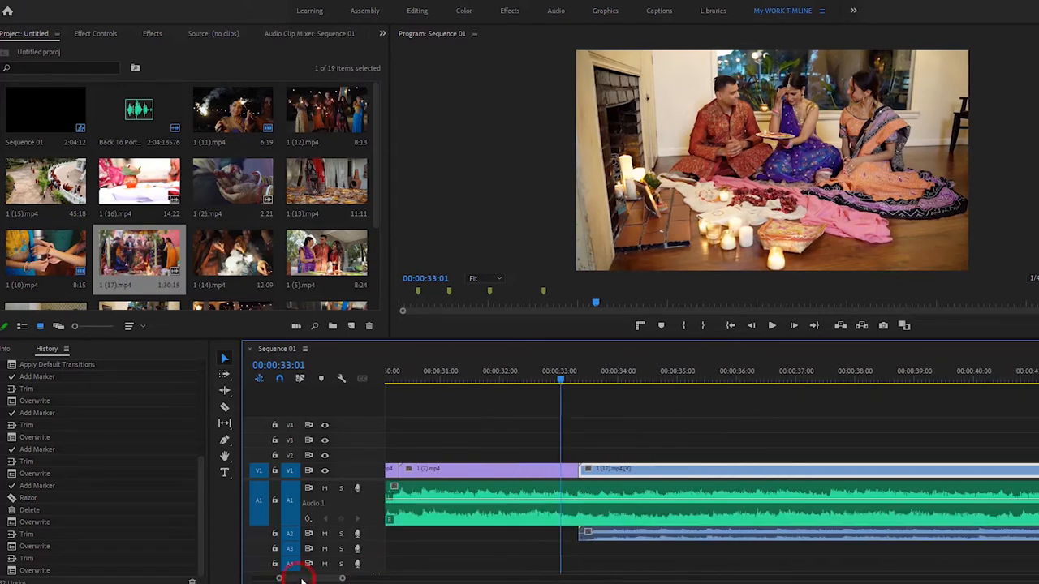
left_click_drag(560, 382, 571, 380)
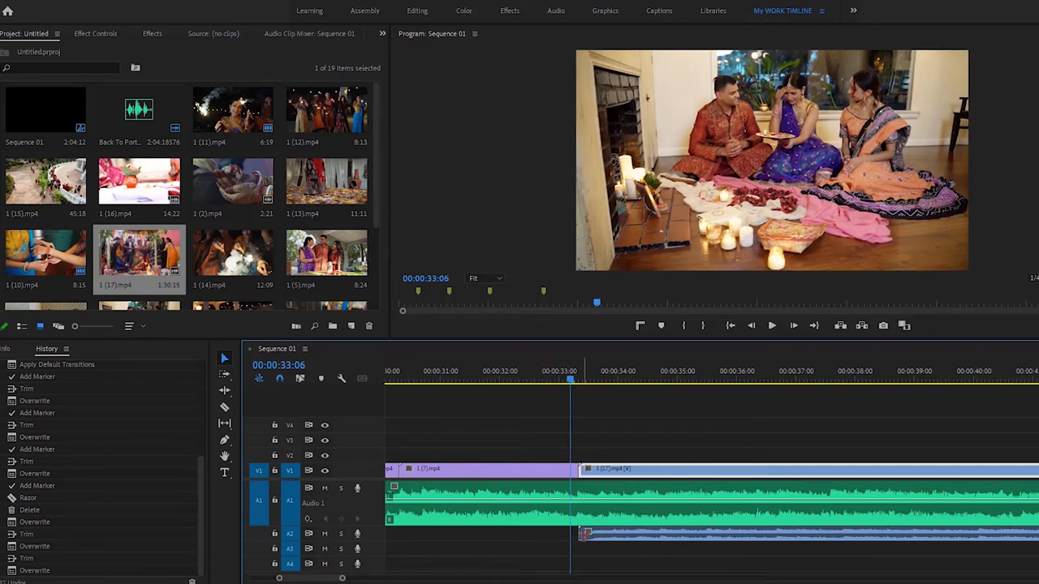
right_click(583, 534)
left_click(620, 516)
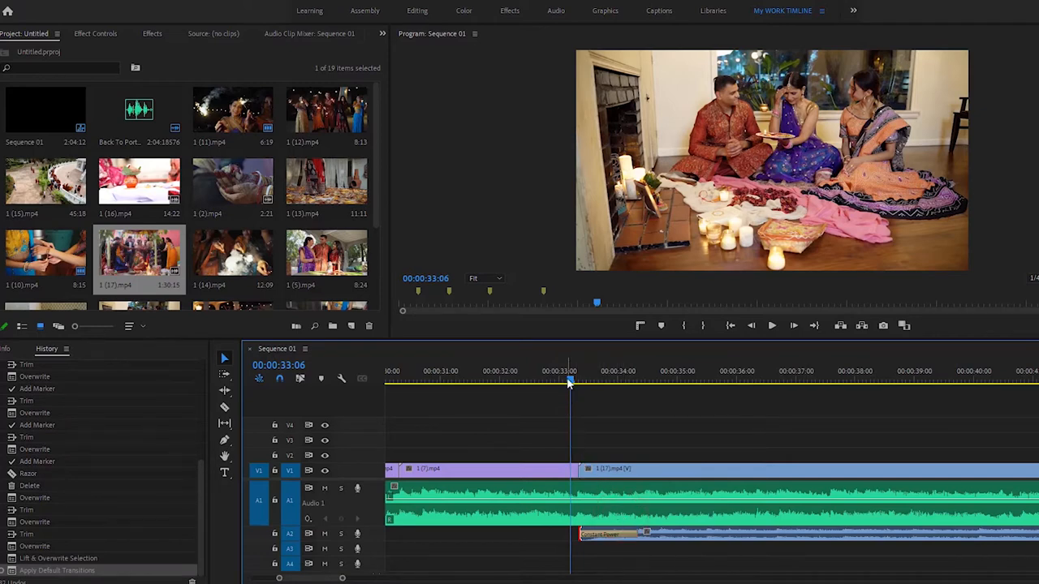
Add two volume keyframes to the A1 music just before clip 1 (17).mp4 and lower the second one with the Pen tool
left_click_drag(568, 382, 555, 379)
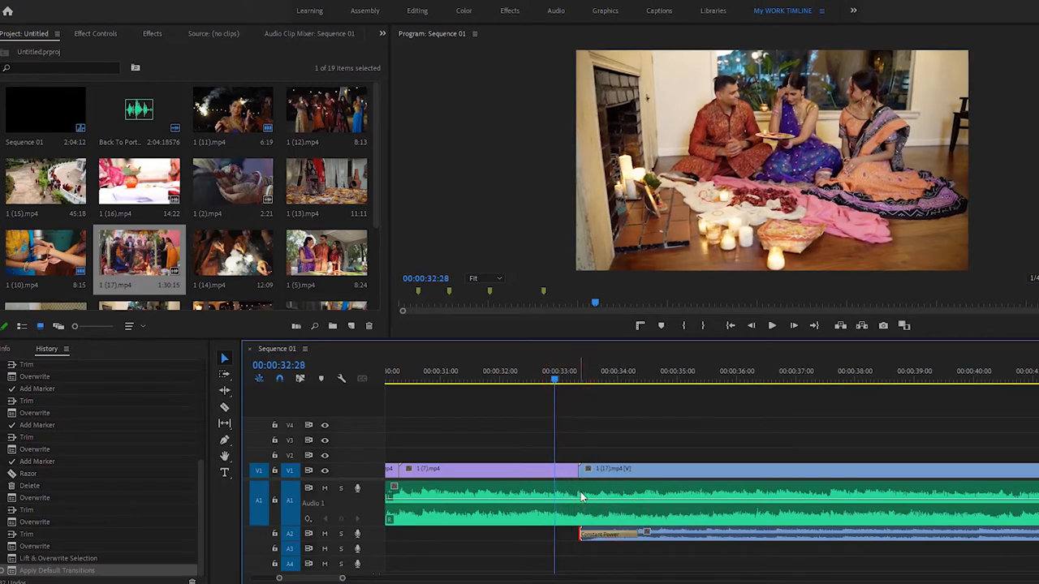
left_click(225, 439)
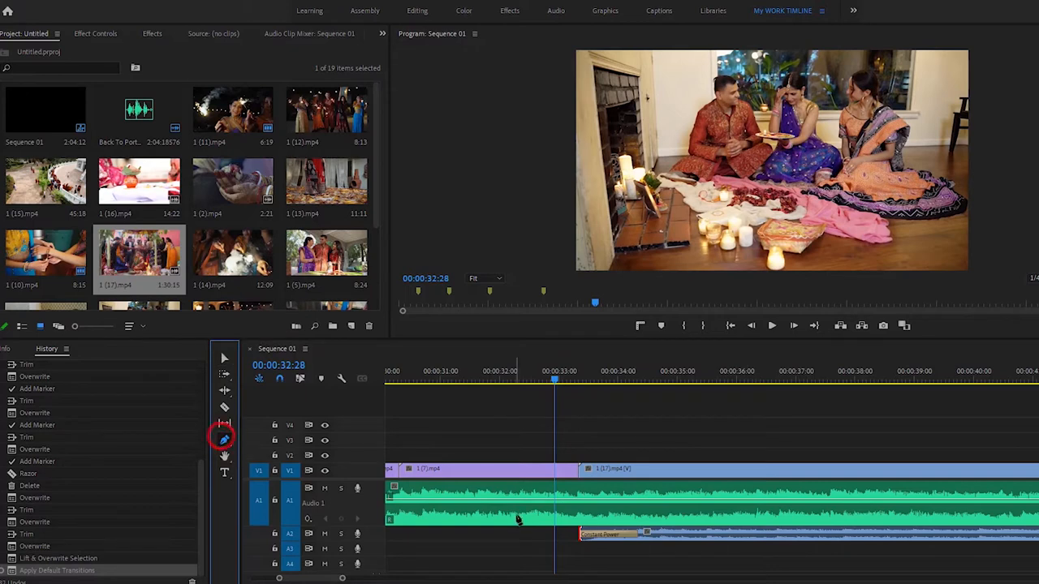
left_click(542, 499)
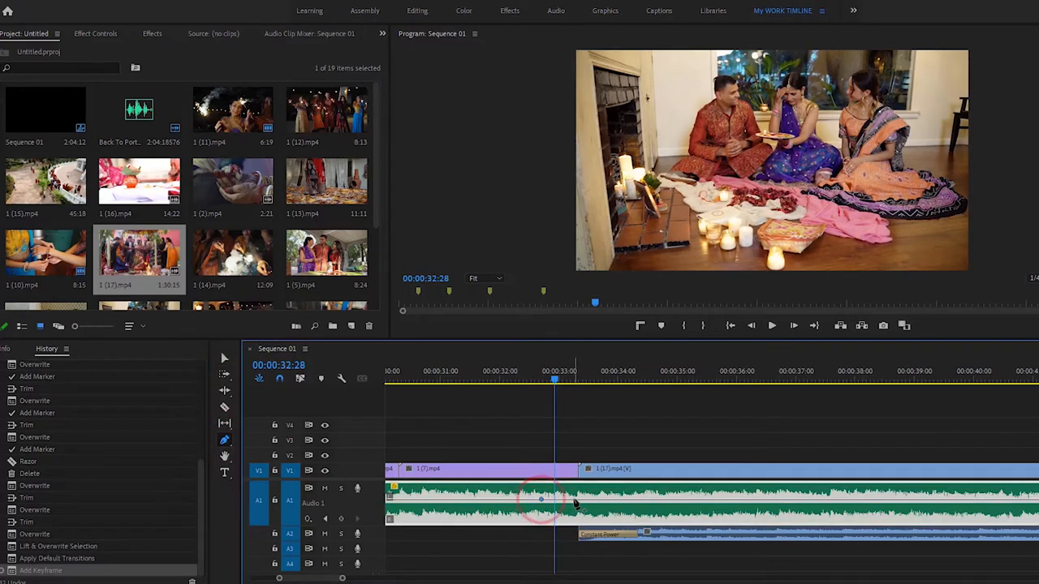
left_click_drag(575, 497, 574, 508)
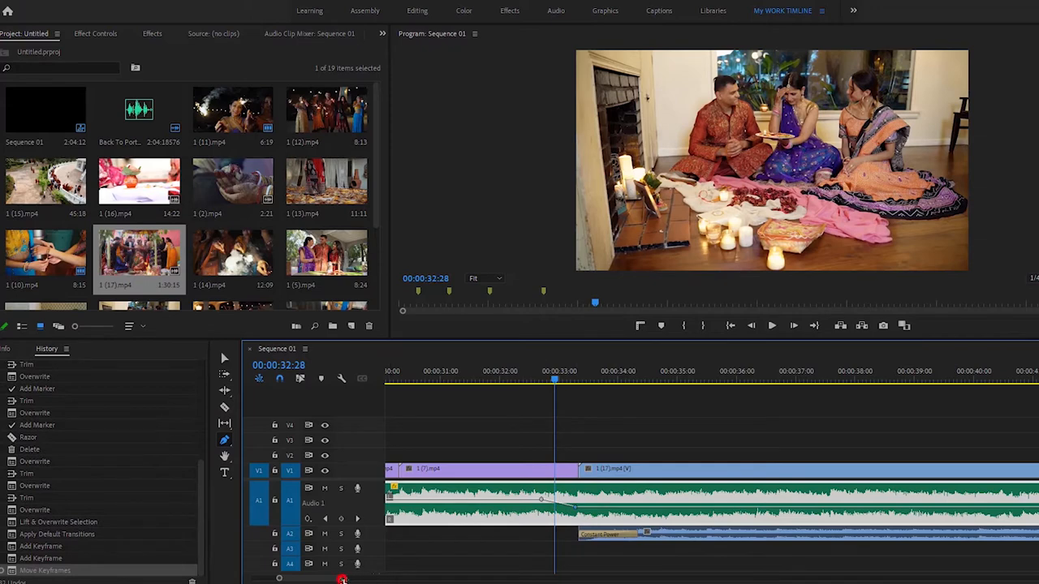
Play from 00:00:32:09 into clip 1 (17).mp4 to check the music dip and the audio fade-in
left_click_drag(343, 580, 352, 578)
left_click(701, 374)
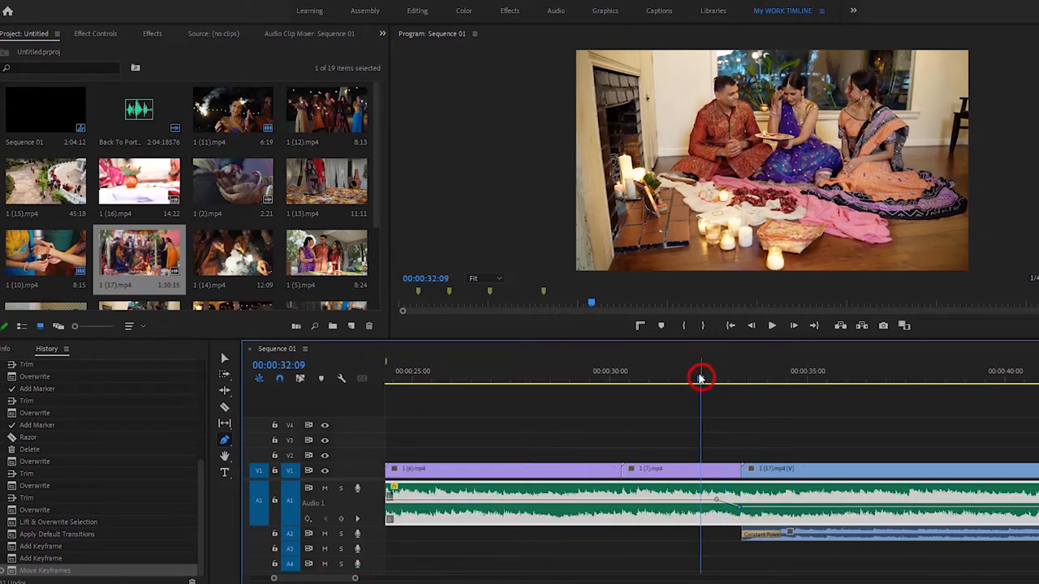
key("space")
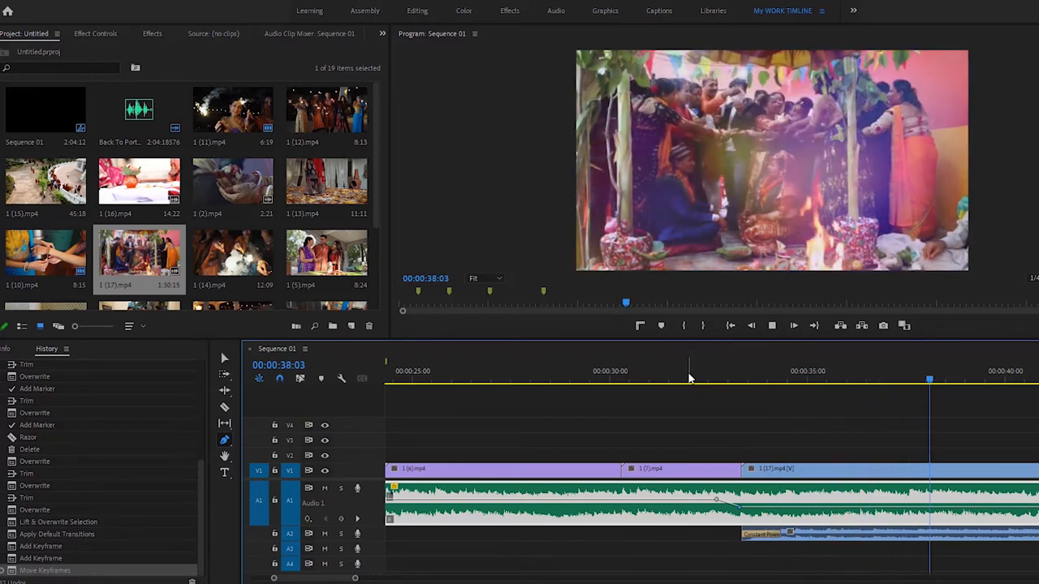
key("space")
Add a volume keyframe to the A1 music at 00:00:41:13 and a second, raised one shortly after it to bring the music back up
left_click_drag(341, 579, 345, 580)
left_click_drag(703, 381, 840, 387)
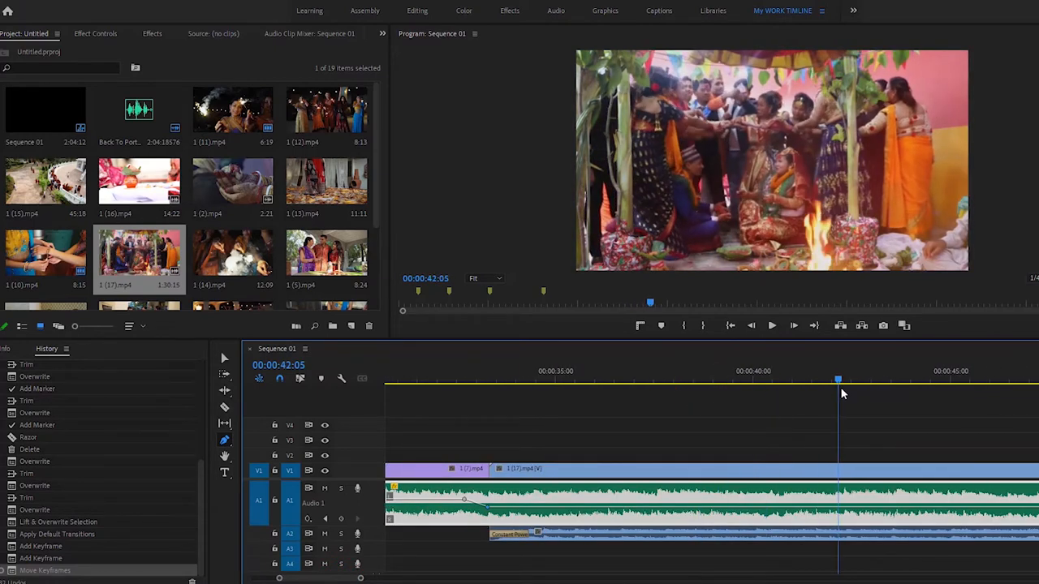
key("space")
key("space")
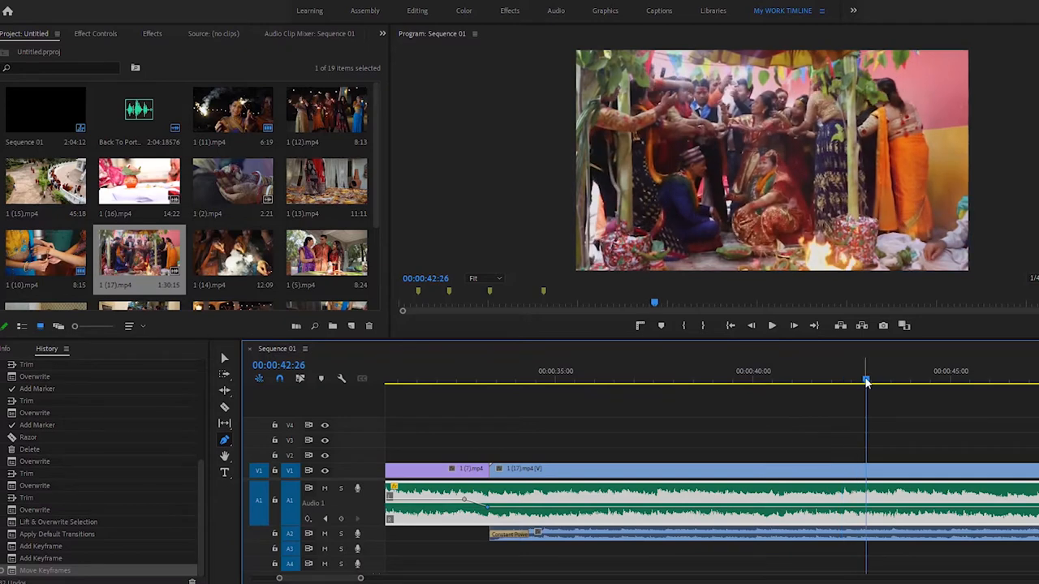
left_click_drag(866, 381, 809, 383)
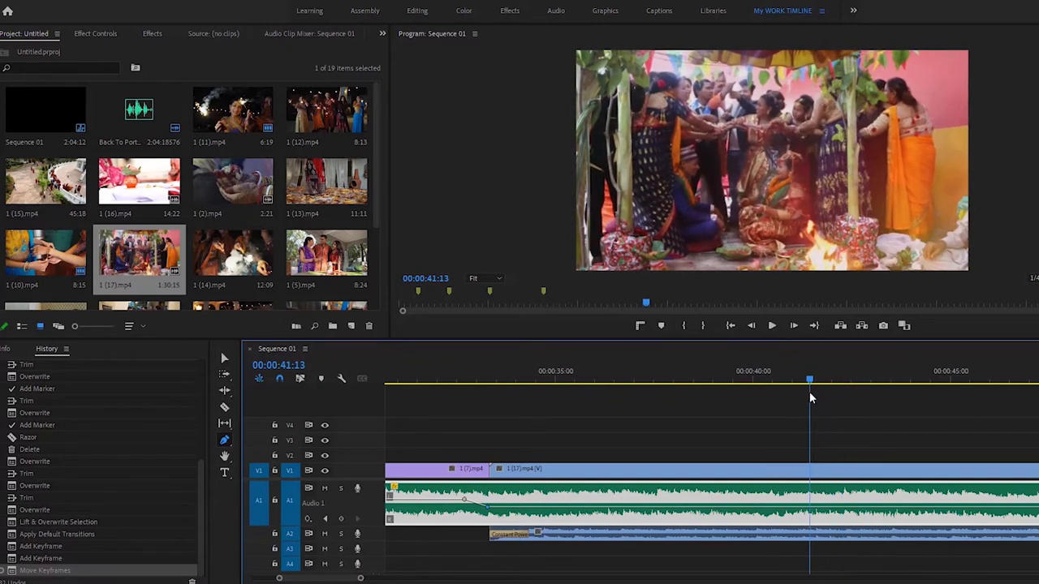
left_click(812, 513)
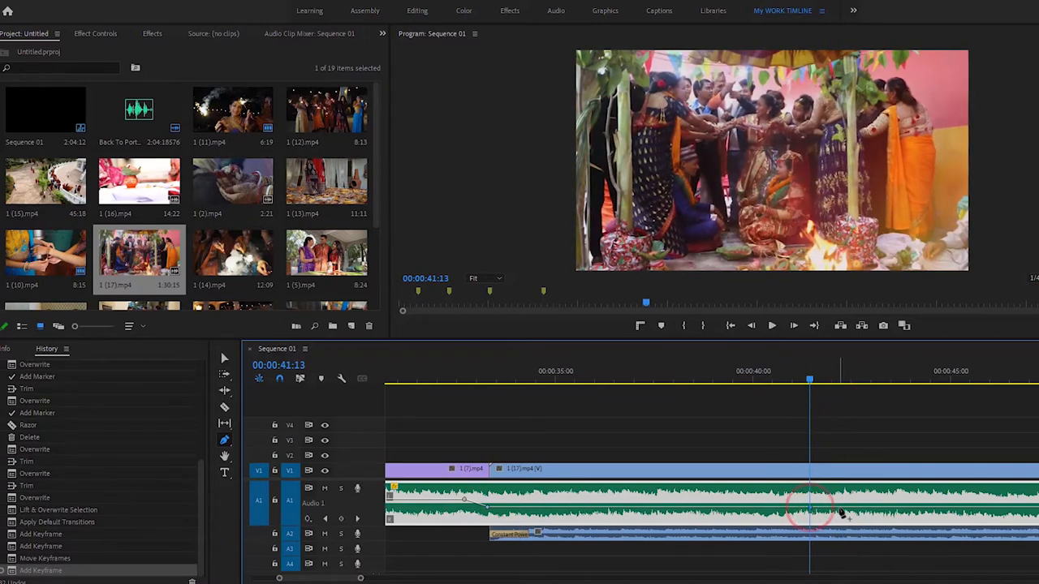
left_click(845, 510)
left_click_drag(845, 510, 846, 498)
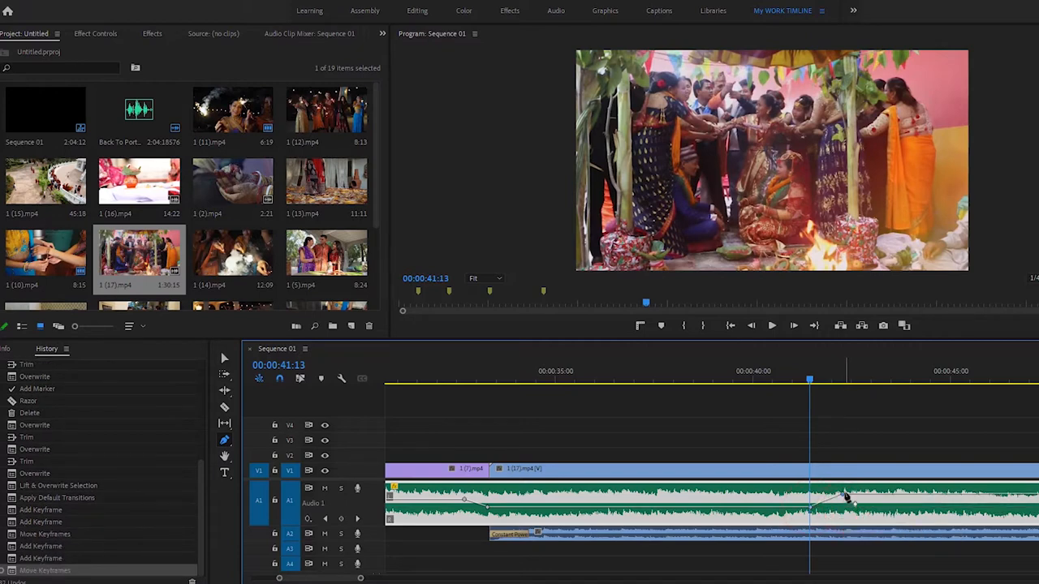
Split the video and audio of clip 1 (17).mp4 at 00:00:41:13 with the Razor and delete the remainders
left_click(224, 408)
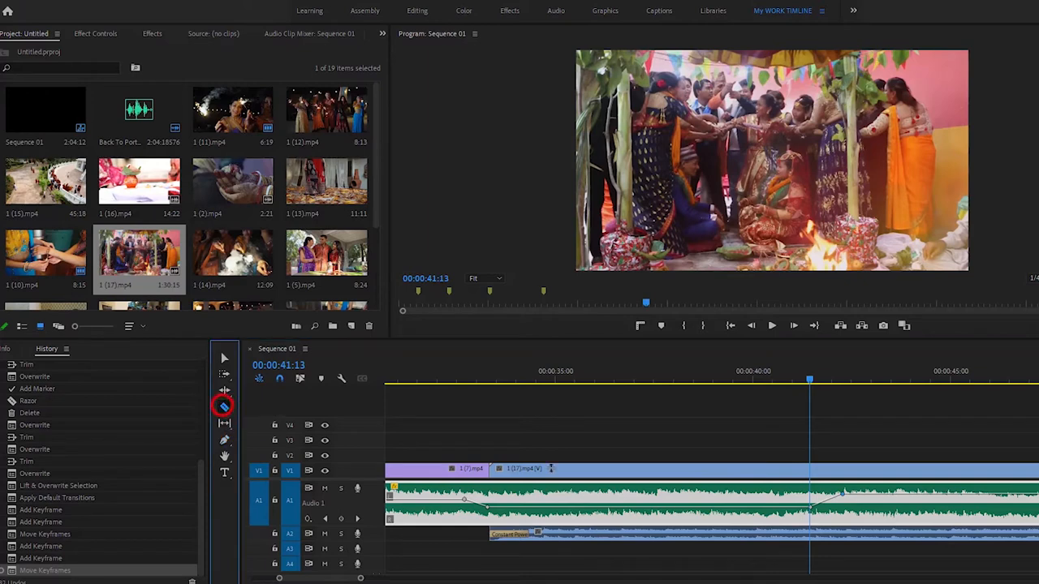
left_click(809, 473)
left_click(808, 533)
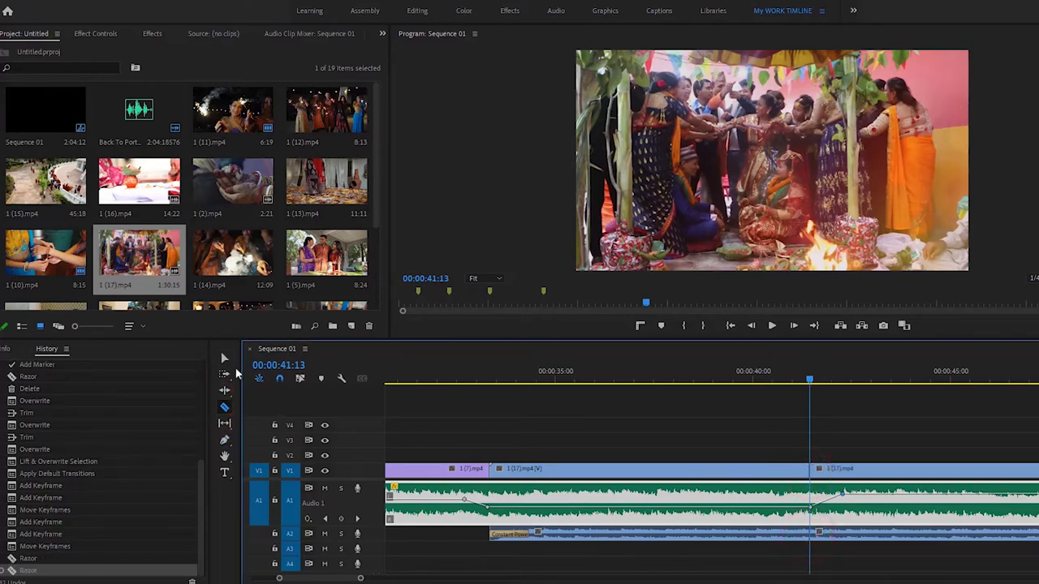
left_click(224, 357)
left_click(892, 477)
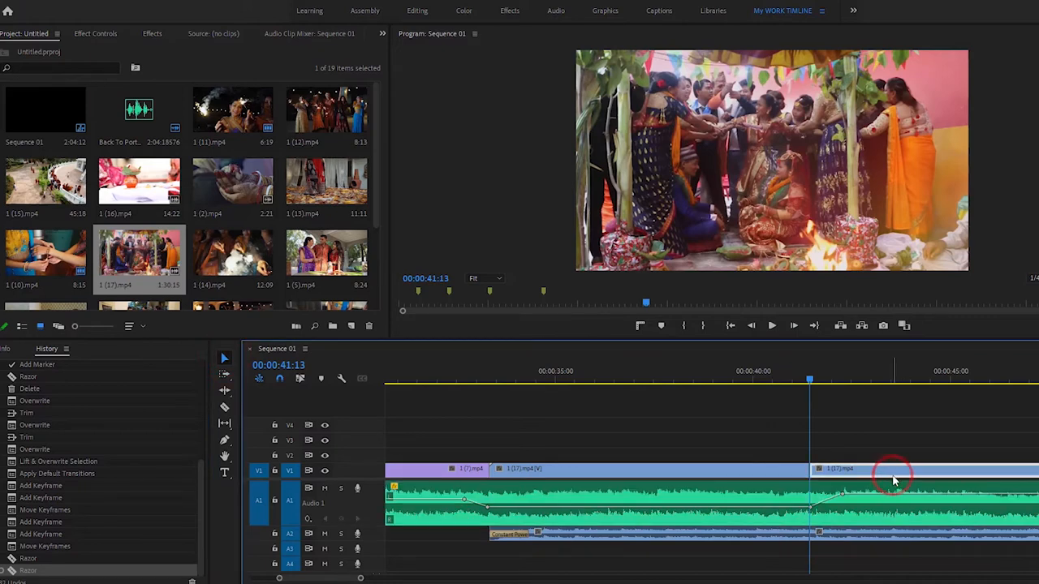
key("Delete")
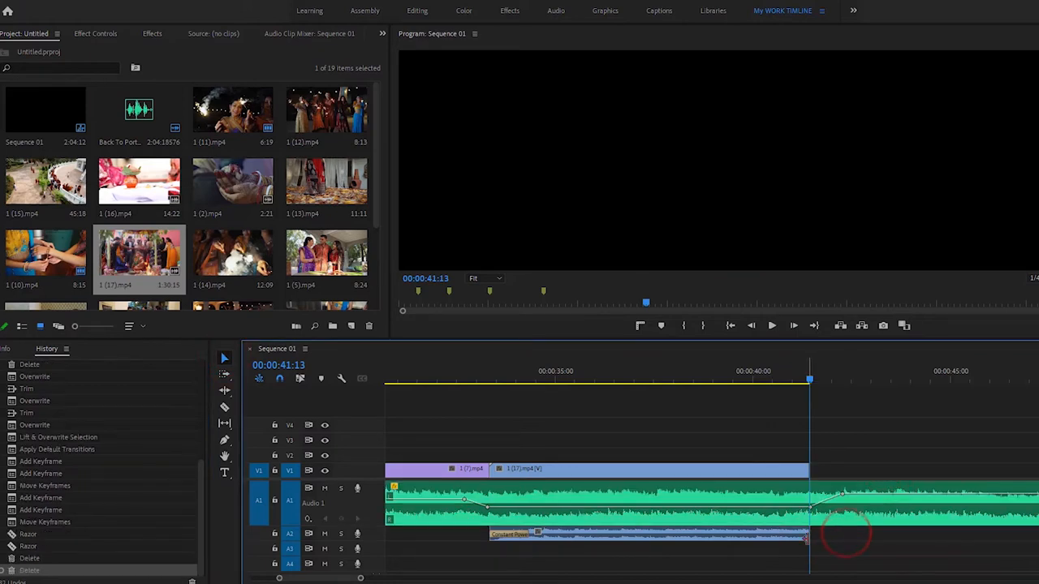
Apply the default Constant Power transition to the end of clip 1 (17).mp4's audio on A2 and play across the fade-out
right_click(806, 536)
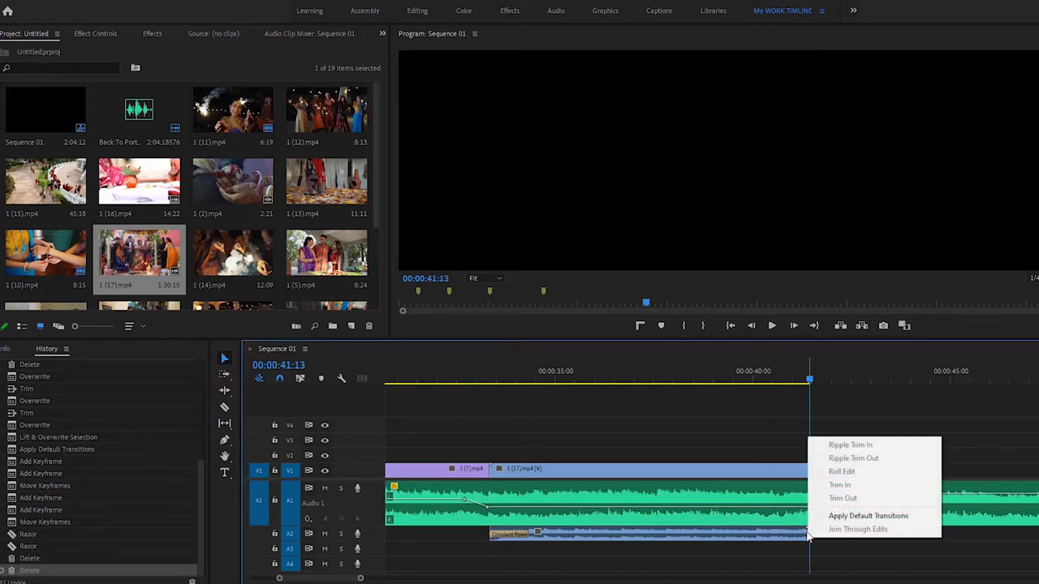
left_click(852, 513)
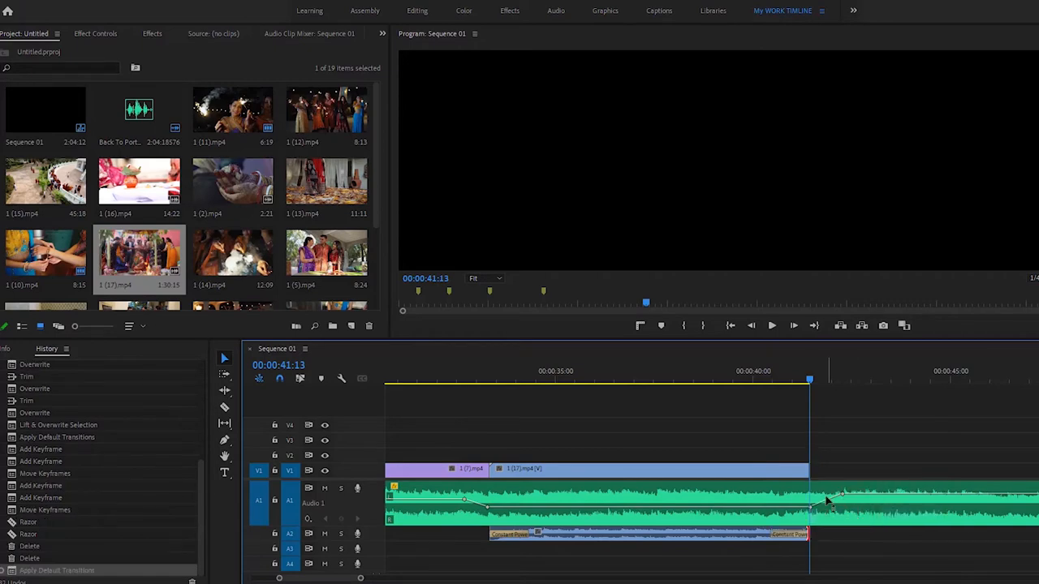
left_click(766, 379)
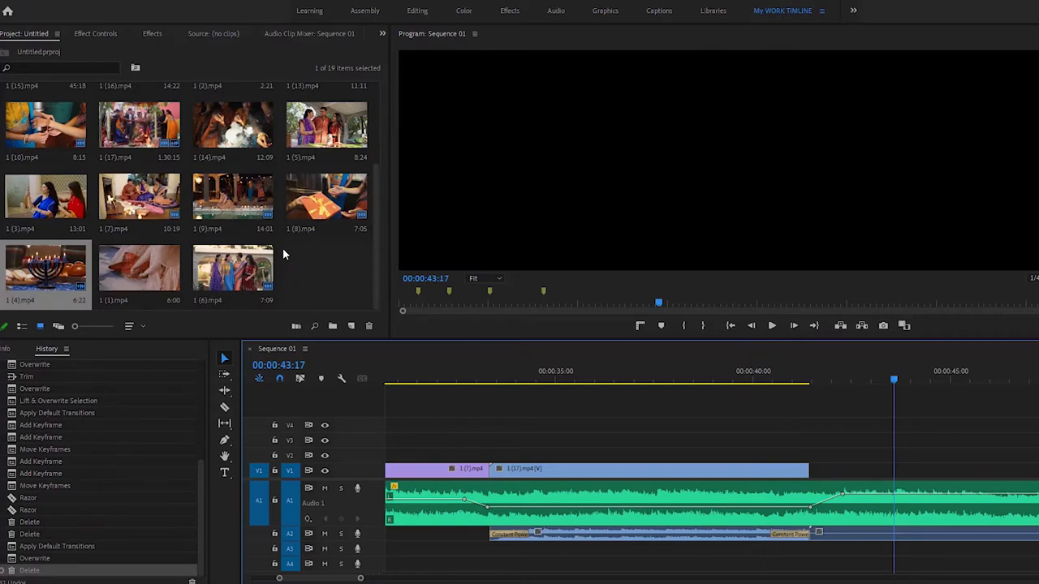
Place 1 (5).mp4 on V1 directly after clip 1 (17).mp4 and preview it against the music
scroll(282, 247, "up", 3)
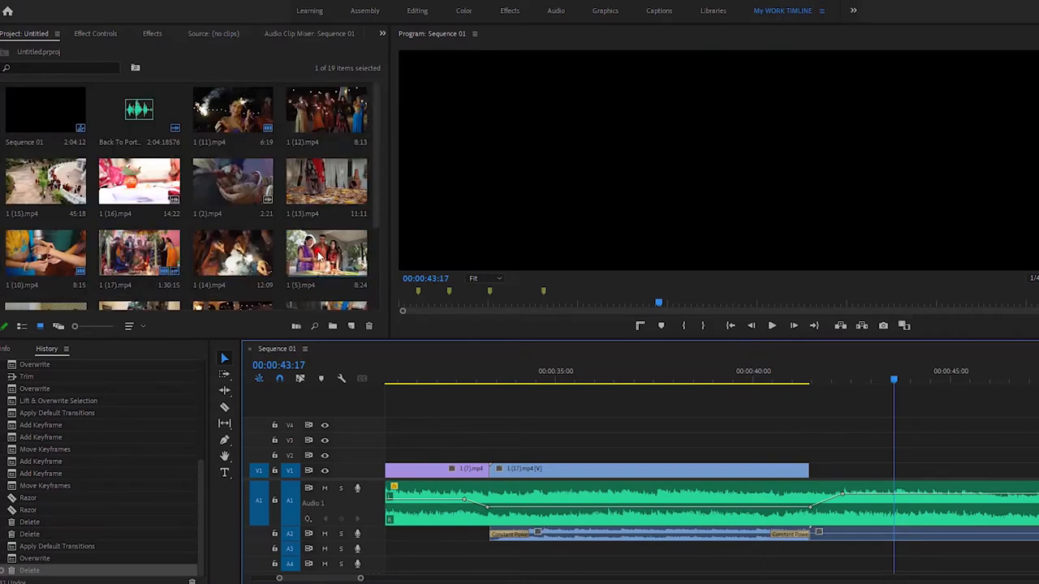
left_click_drag(332, 255, 820, 482)
left_click(792, 374)
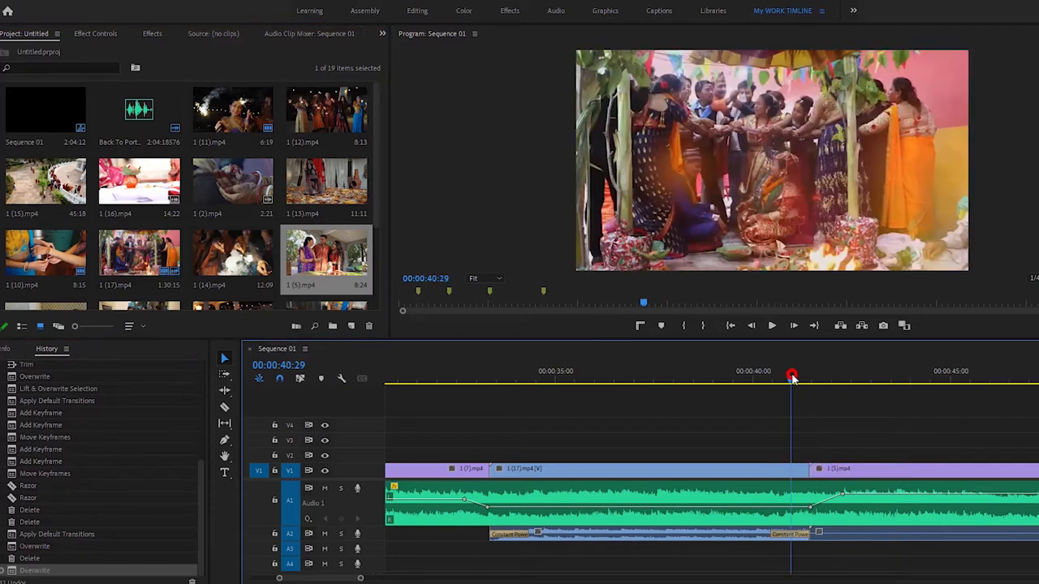
key("space")
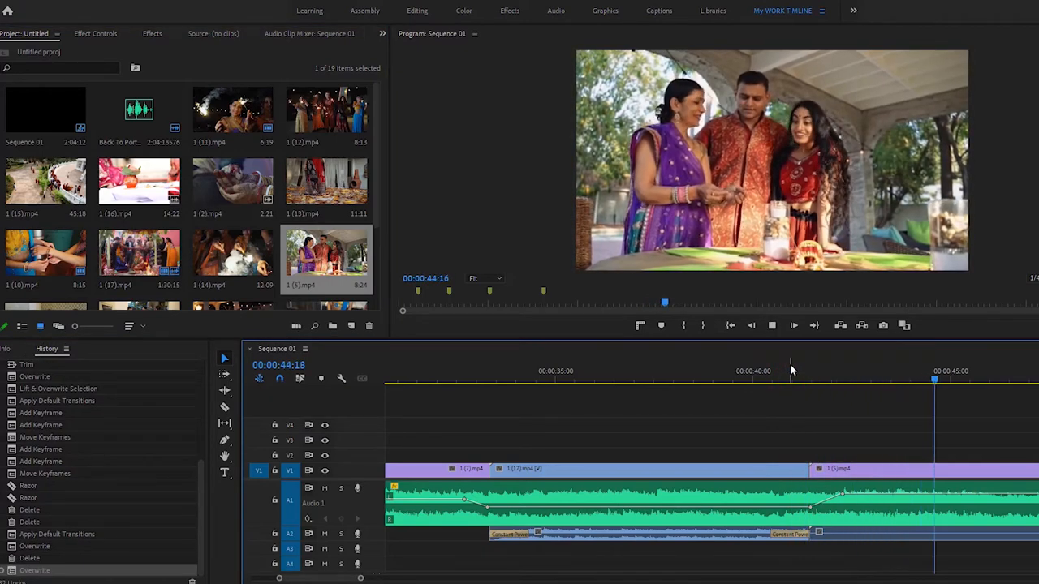
key("space")
scroll(360, 578, "down", 3)
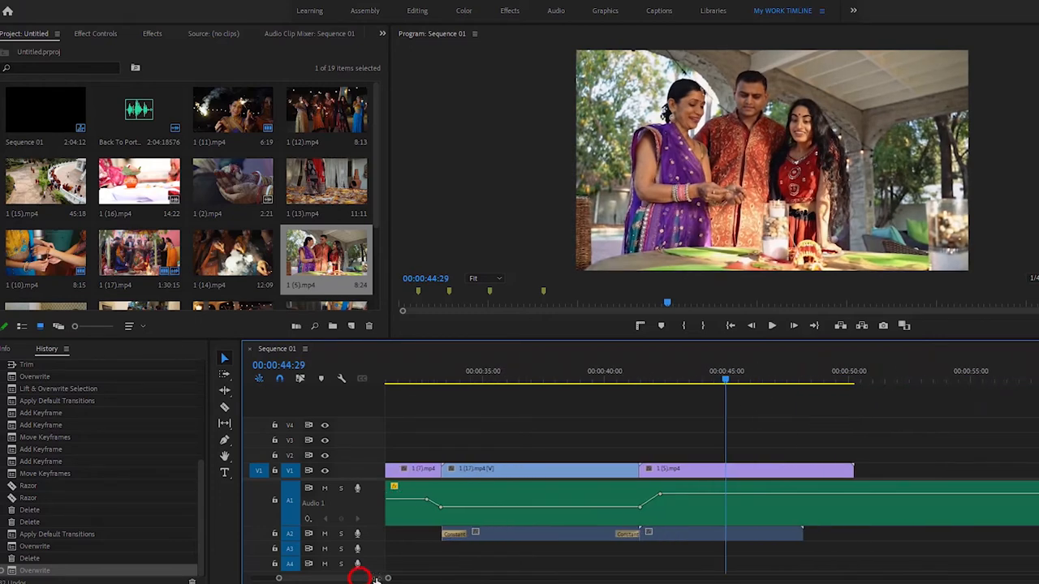
key("space")
key("space")
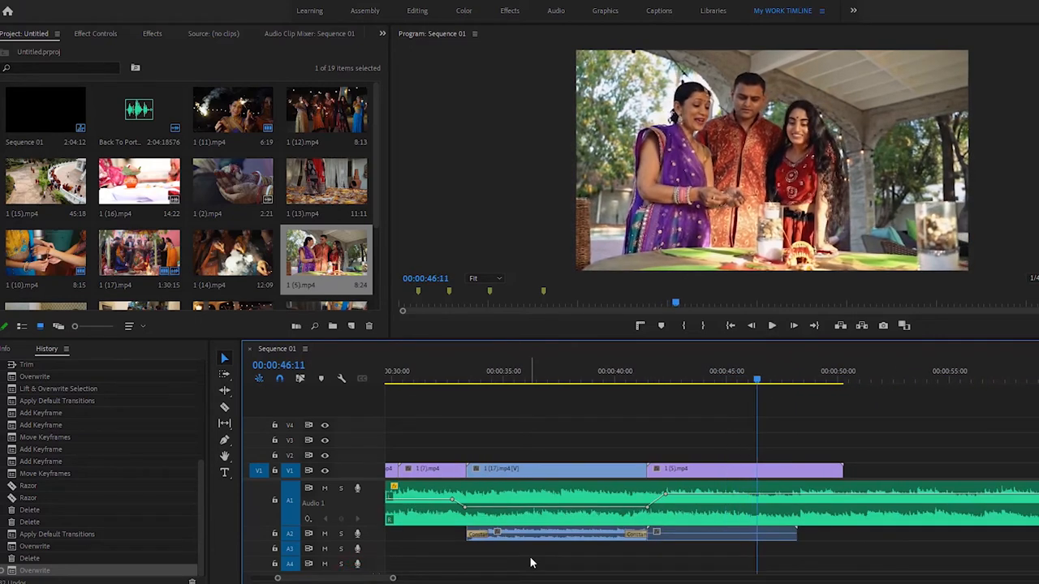
Play the music up to the next beat and trim the end of 1 (5).mp4 on V1 to 00:00:48:10
key("space")
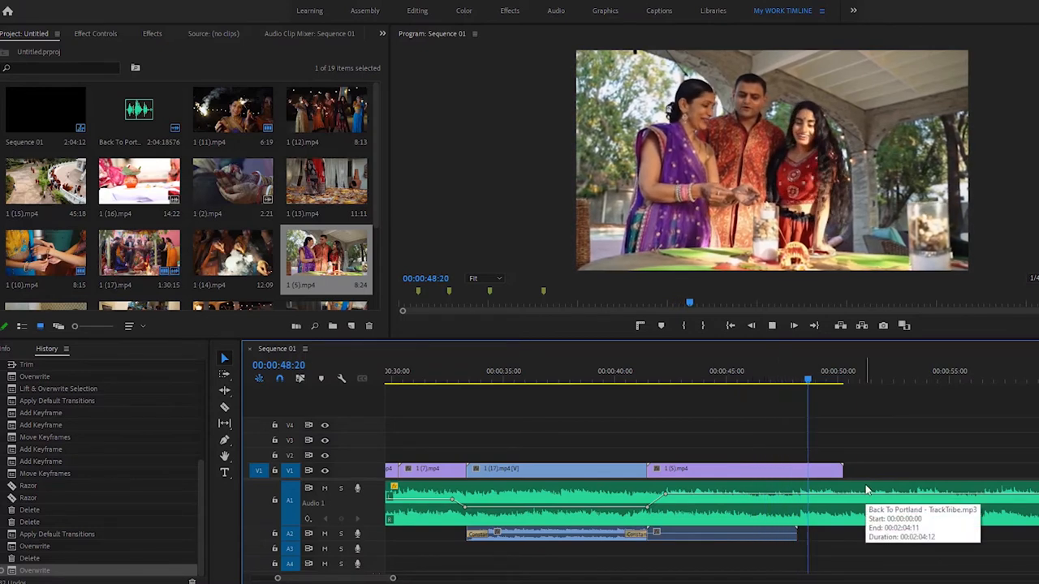
key("space")
left_click_drag(812, 380, 801, 381)
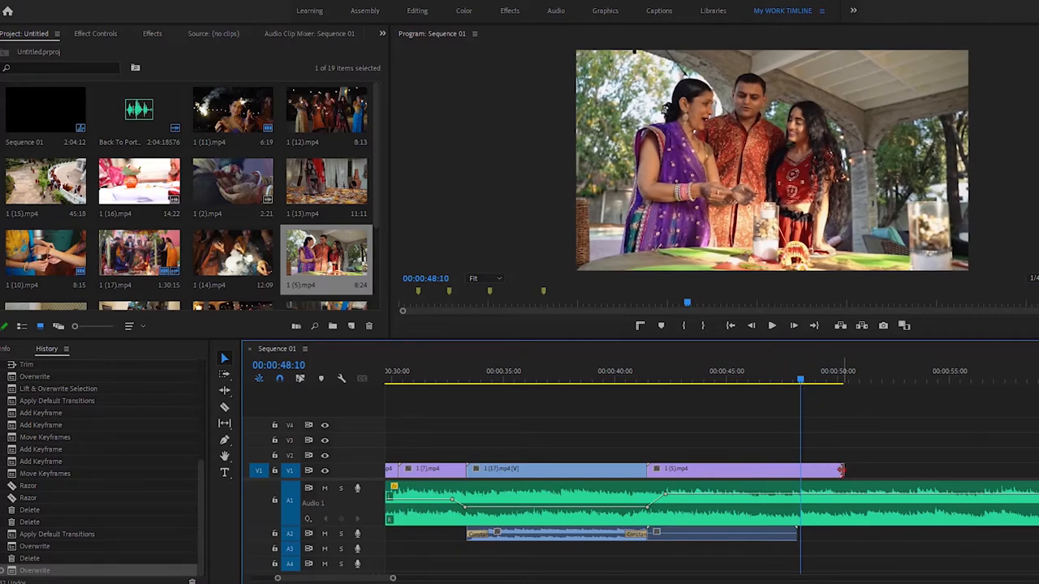
left_click_drag(841, 470, 792, 469)
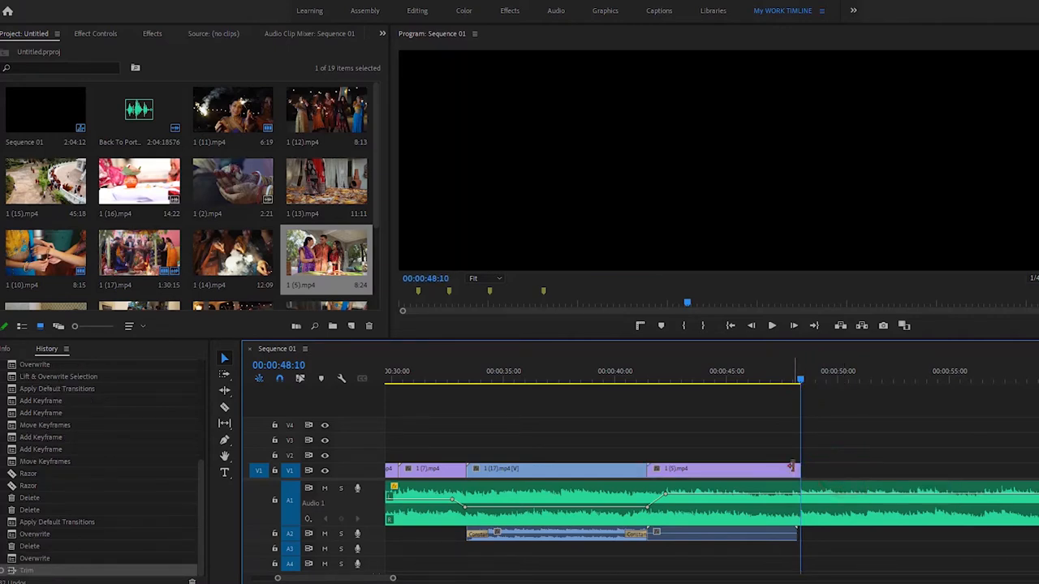
Apply the default Cross Dissolve to the start of 1 (11).mp4 on V1 and play across it
left_click_drag(375, 578, 351, 579)
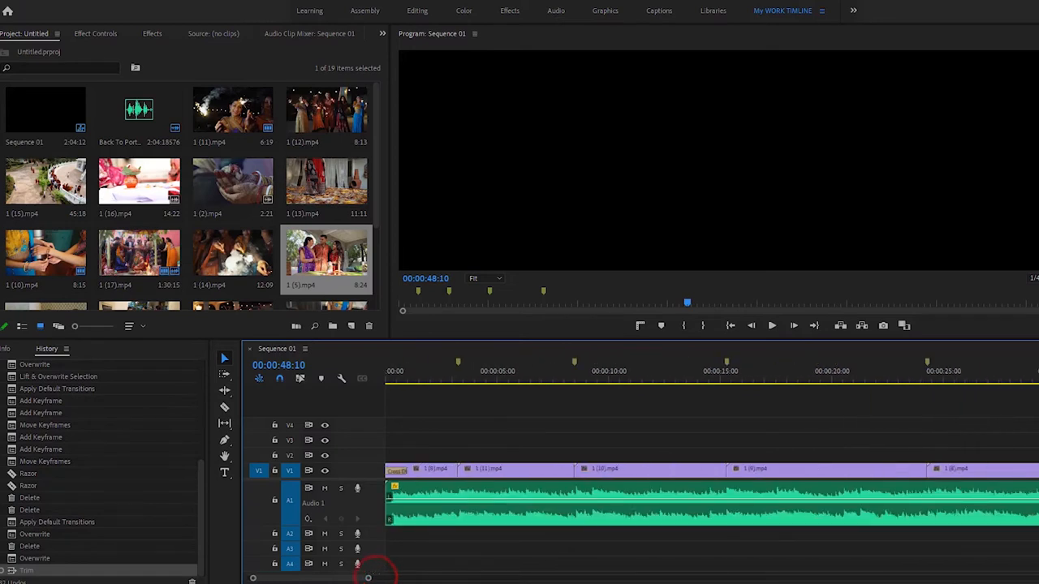
right_click(457, 469)
left_click(497, 547)
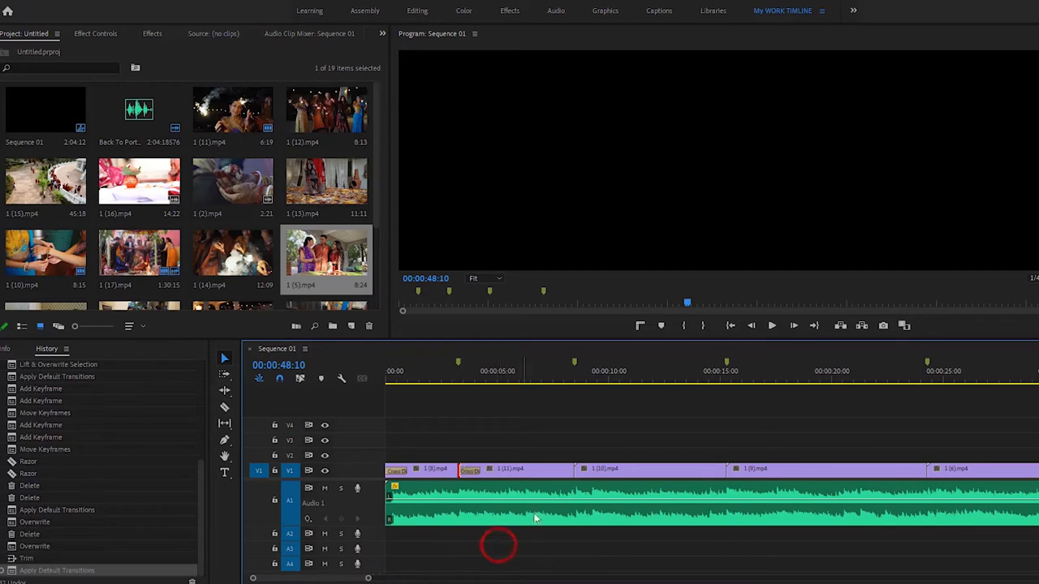
left_click(448, 372)
key("space")
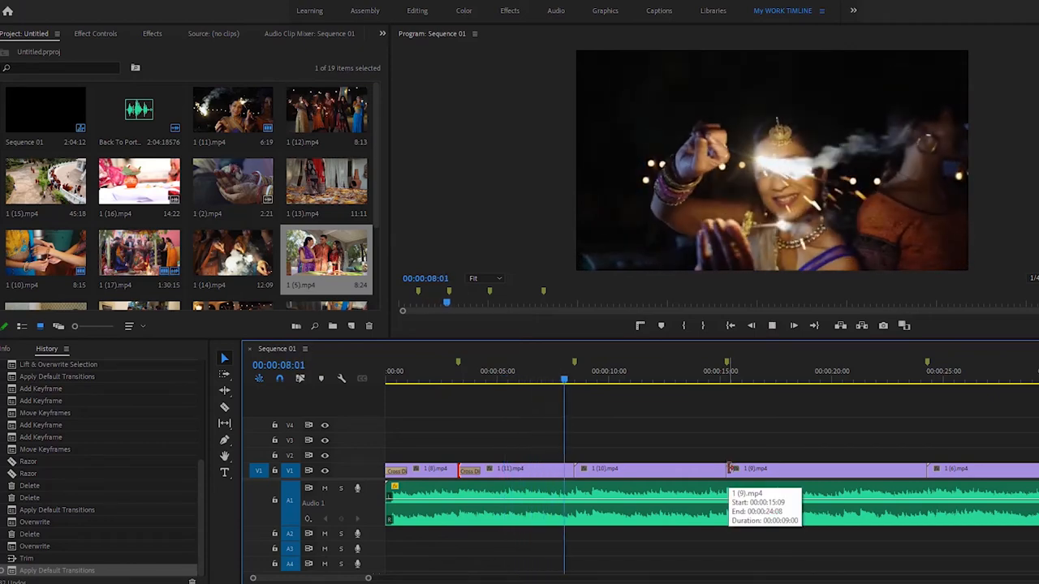
key("space")
Apply the default Cross Dissolve to the start of 1 (9).mp4 on V1 and play across the cut
right_click(732, 470)
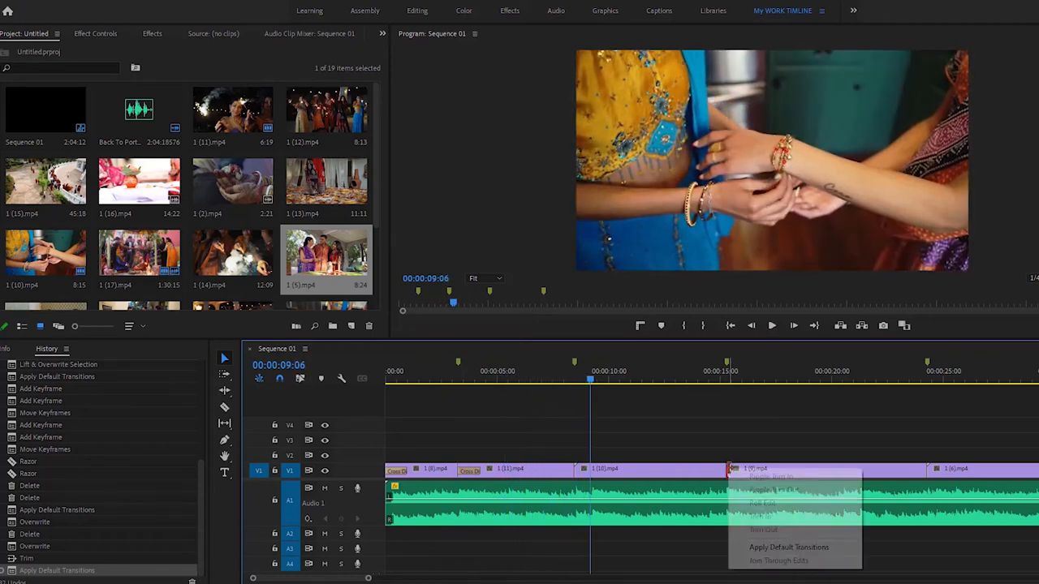
left_click(760, 546)
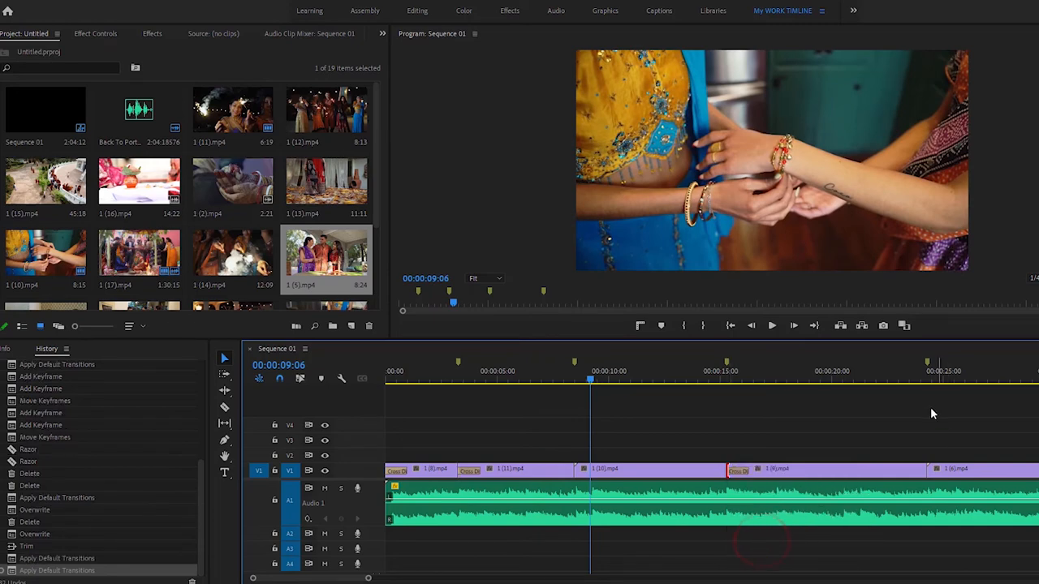
left_click(714, 378)
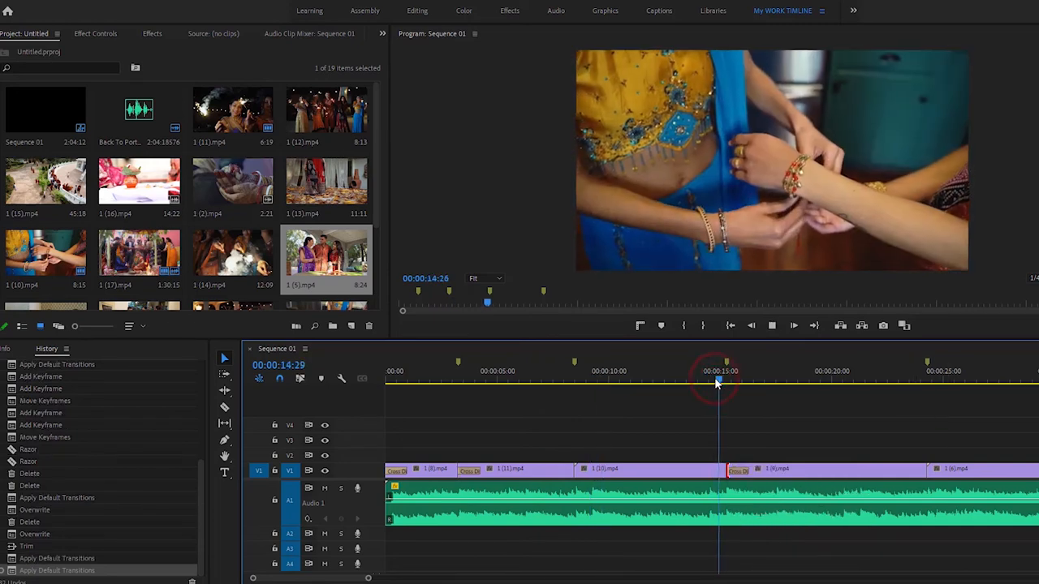
key("space")
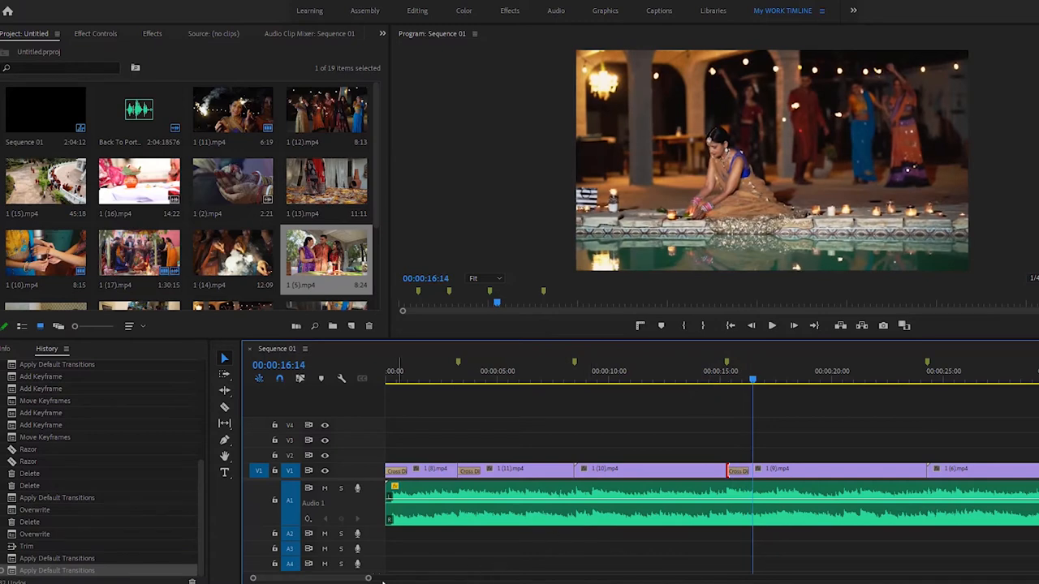
Apply the default Cross Dissolve to the start of 1 (7).mp4 and to both ends of 1 (5).mp4 on V1
left_click_drag(376, 579, 408, 579)
right_click(811, 469)
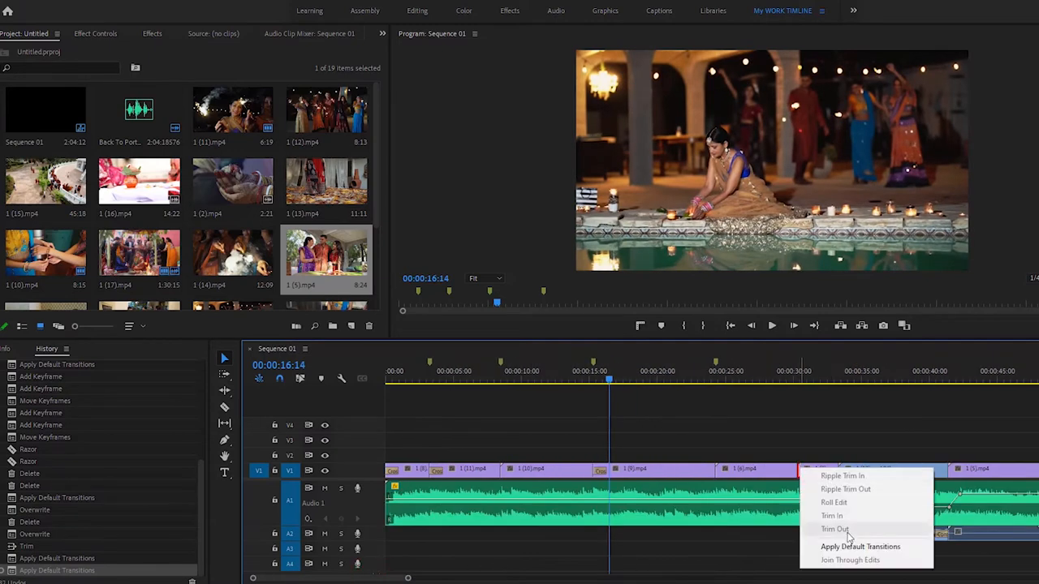
left_click(844, 542)
right_click(952, 469)
left_click(994, 547)
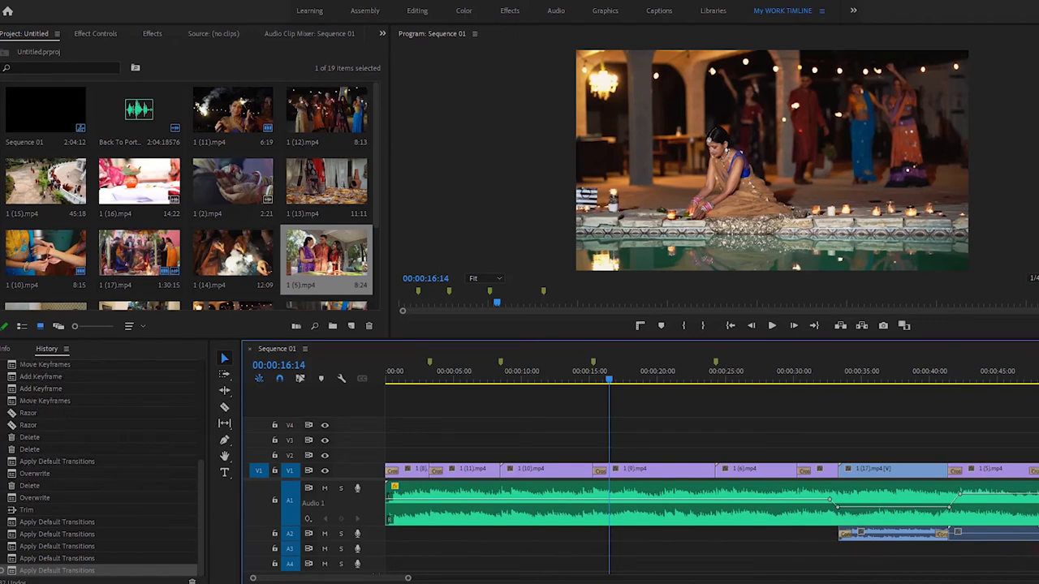
Create an adjustment layer with the default settings, place it on V2 at the sequence start and extend it over the montage clips
left_click(604, 376)
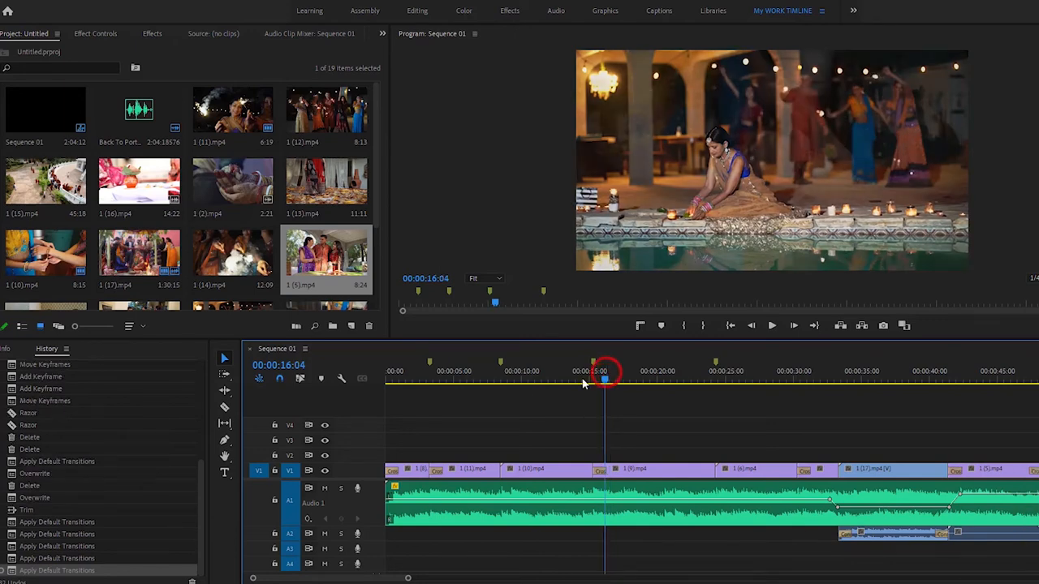
left_click(351, 326)
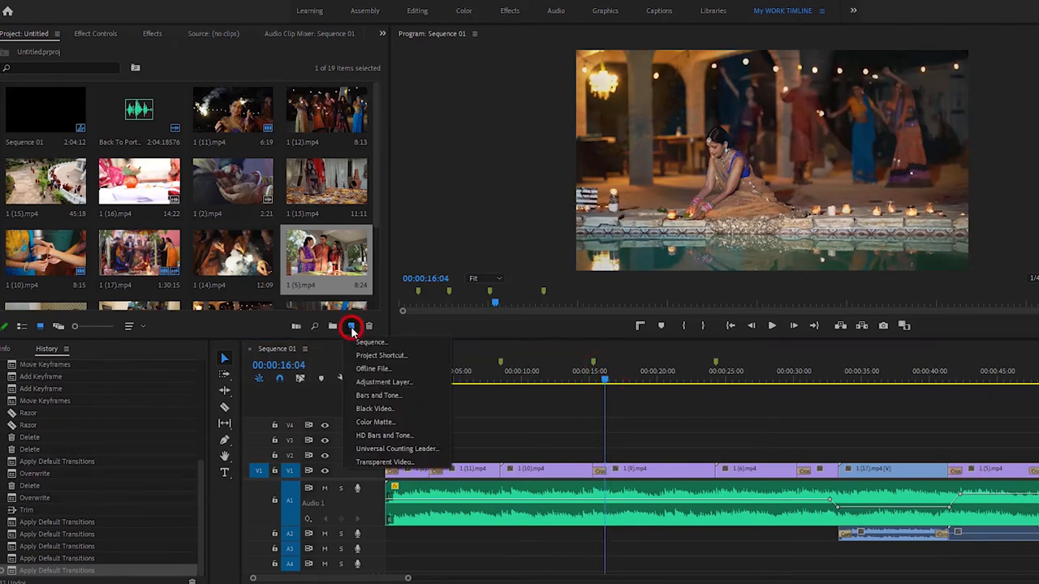
left_click(406, 382)
left_click(591, 336)
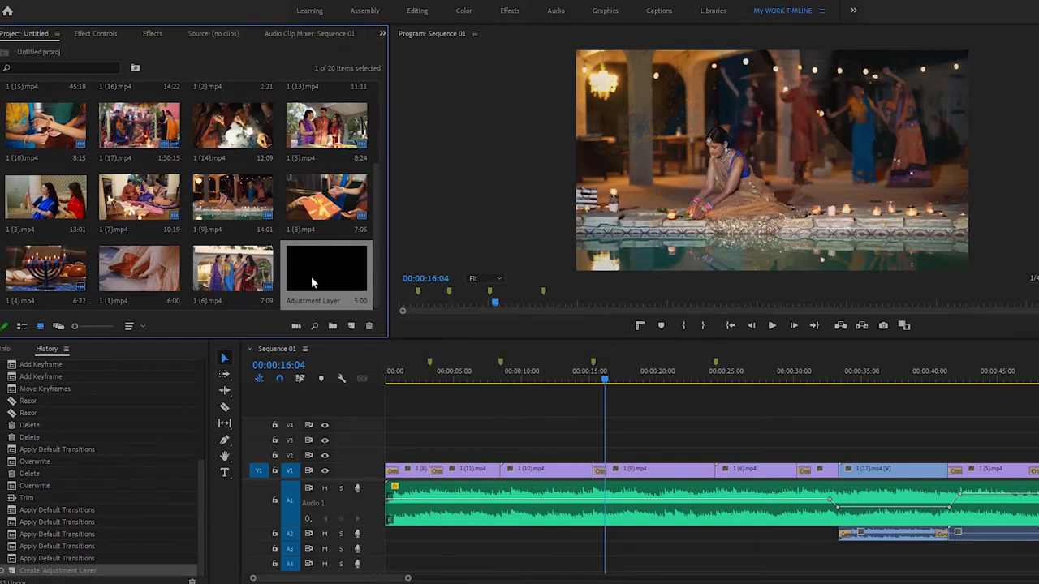
left_click_drag(311, 283, 1034, 477)
left_click(654, 456)
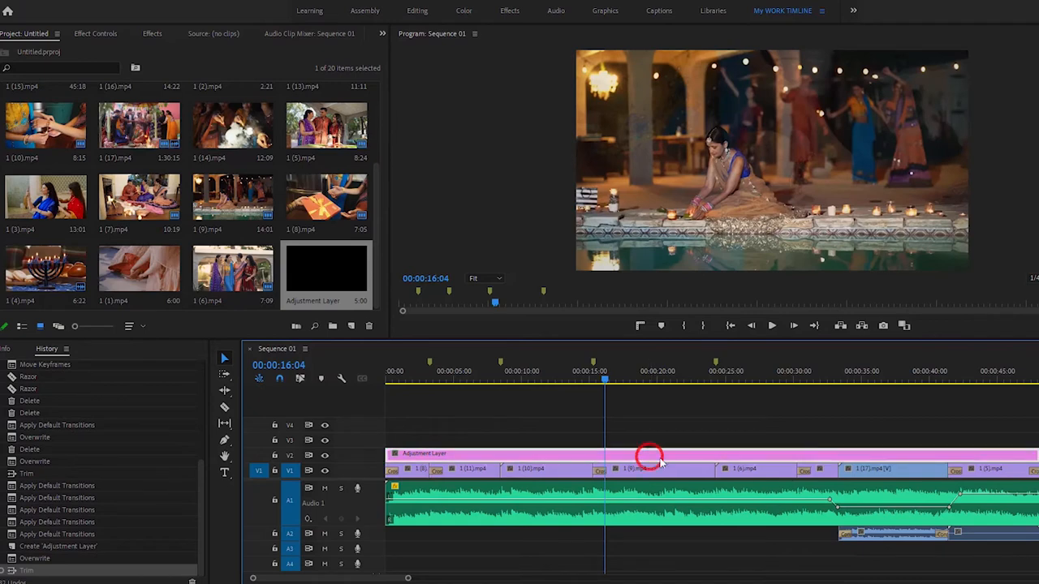
Search the effects for "crop" and apply the Crop effect to the adjustment layer on V2
left_click(149, 33)
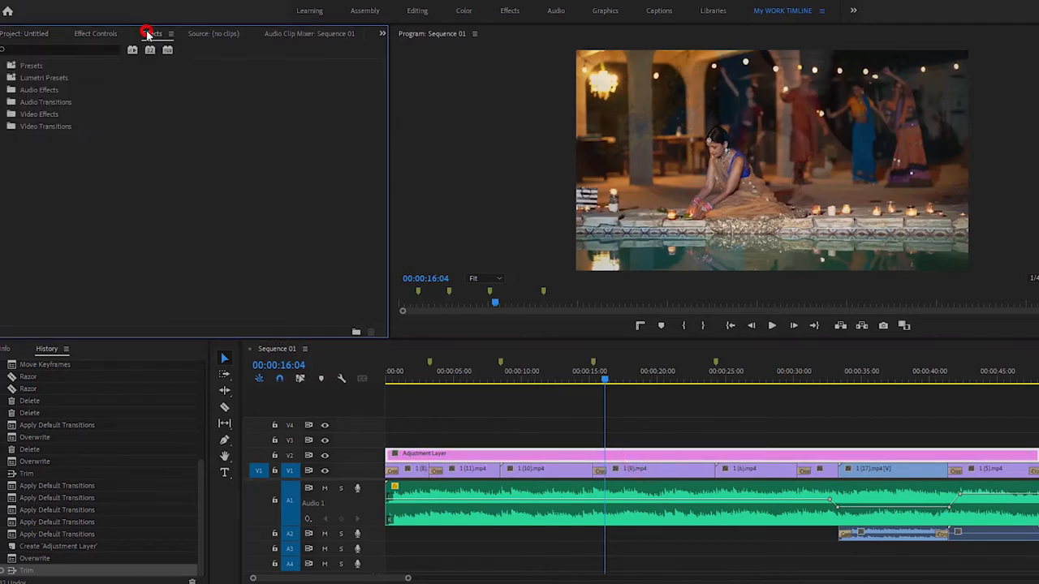
left_click(77, 47)
type("c")
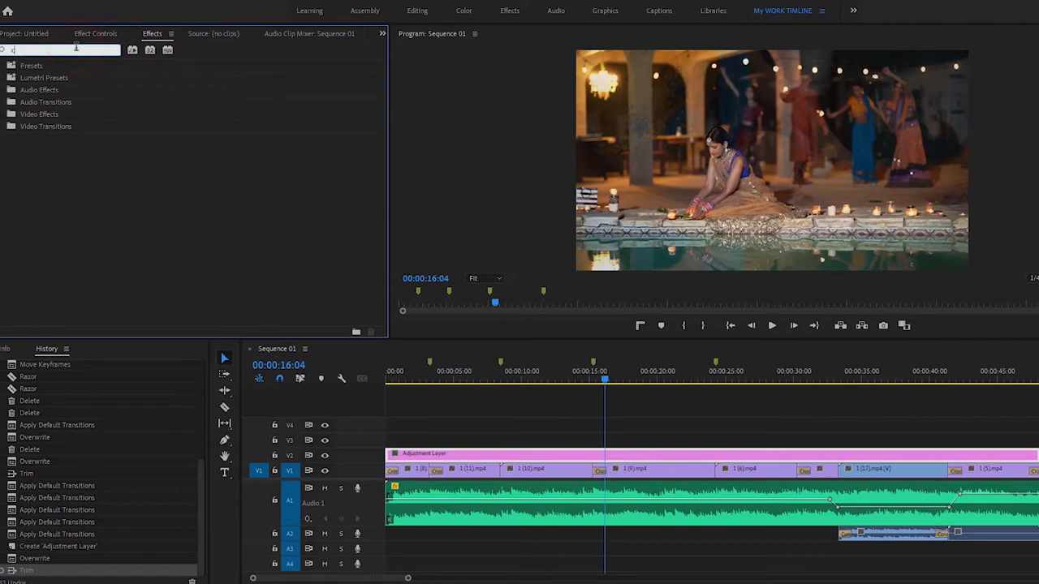
type("rop")
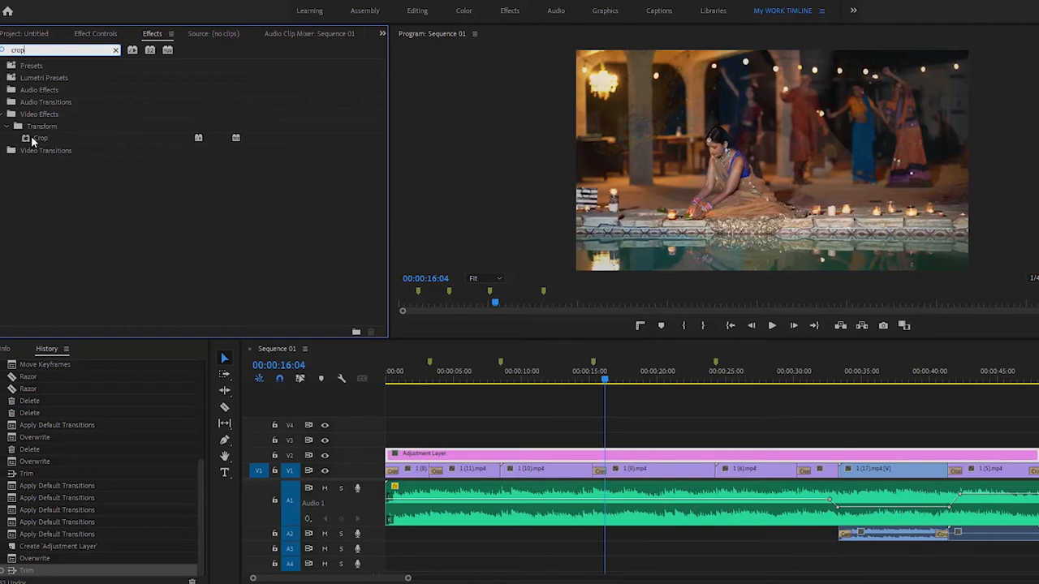
left_click(32, 139)
left_click_drag(587, 442, 574, 454)
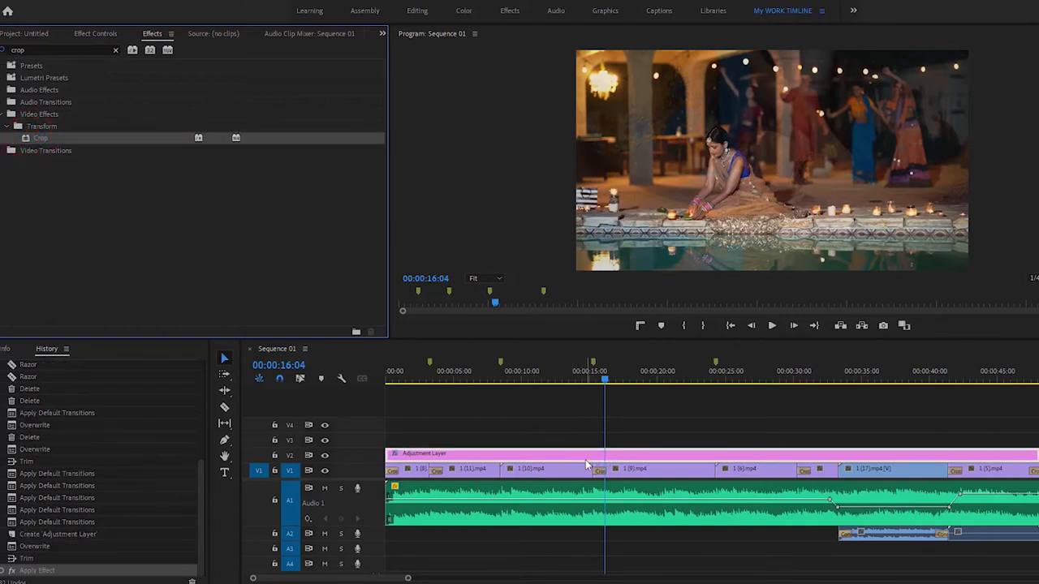
left_click(581, 457)
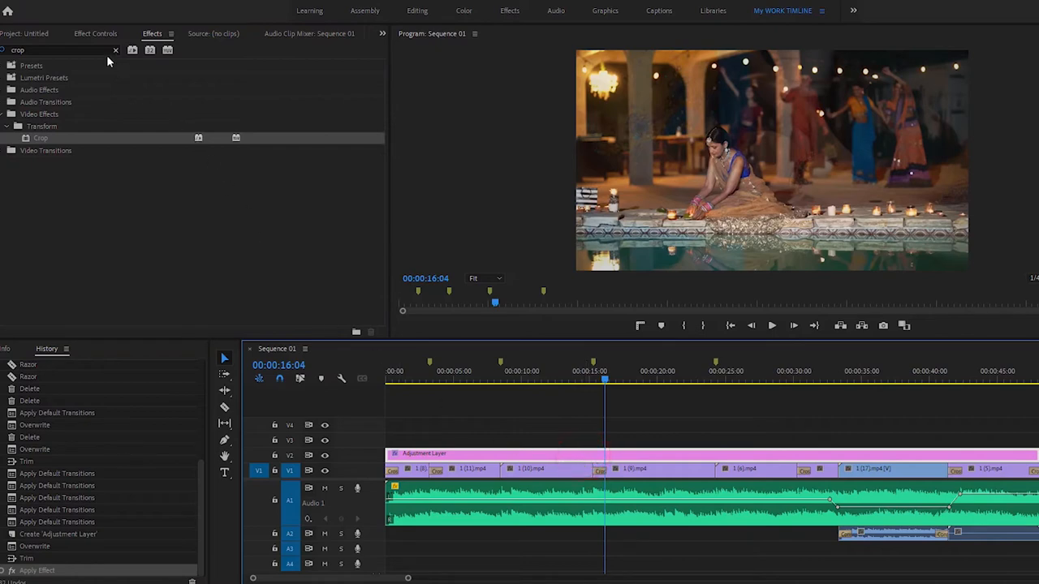
Set the adjustment layer's Crop Top and Bottom to 10% each and play the montage to check the black bars
left_click(97, 35)
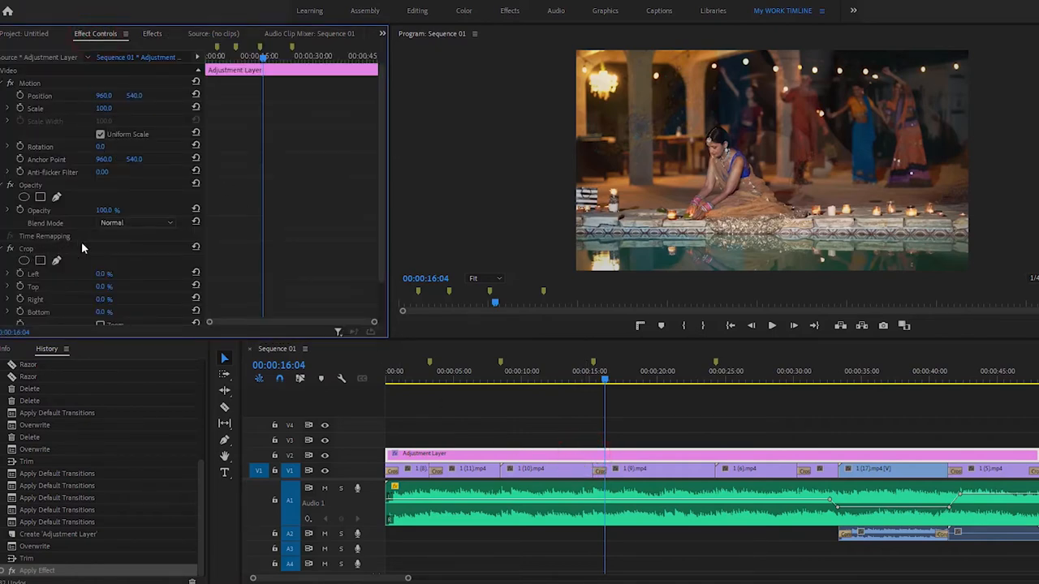
scroll(82, 248, "down", 1)
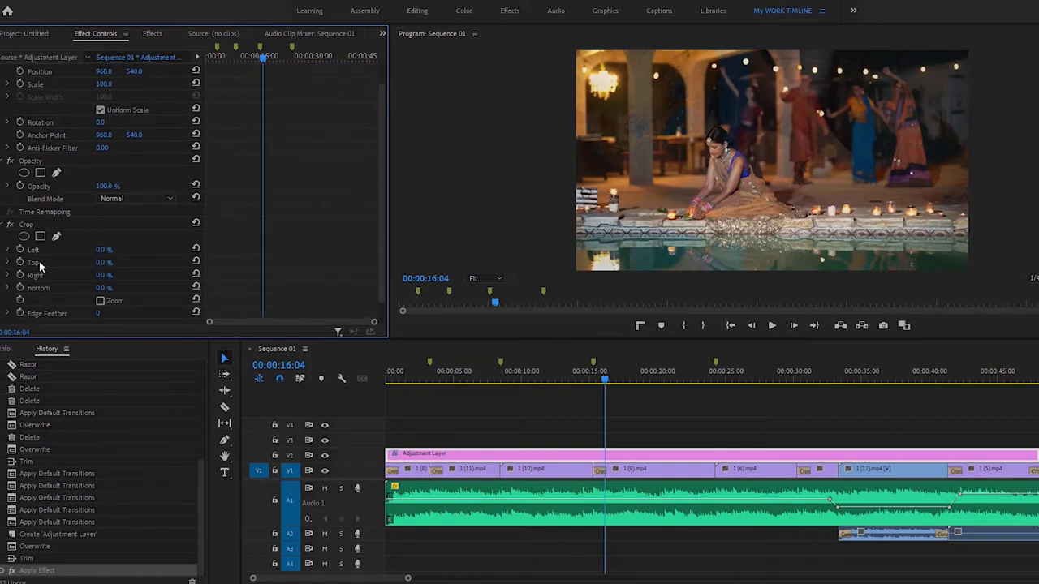
left_click(99, 263)
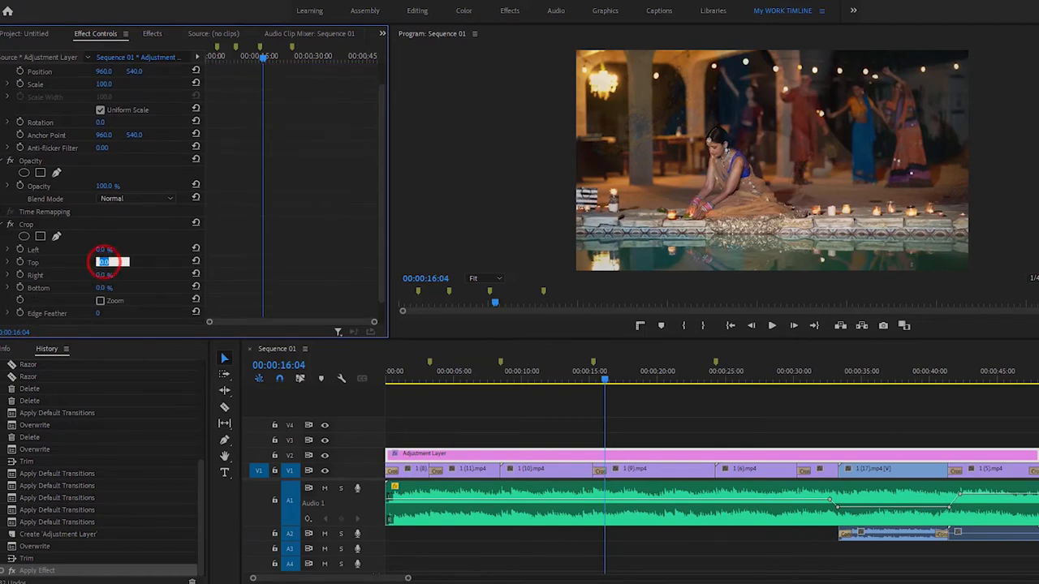
type("10")
key("Return")
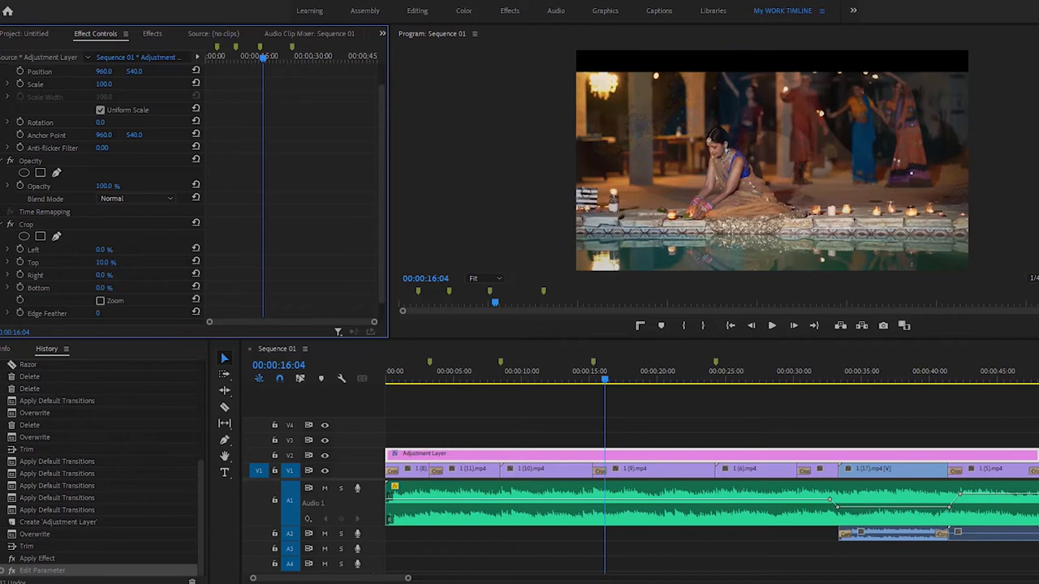
left_click(101, 288)
type("10")
key("Return")
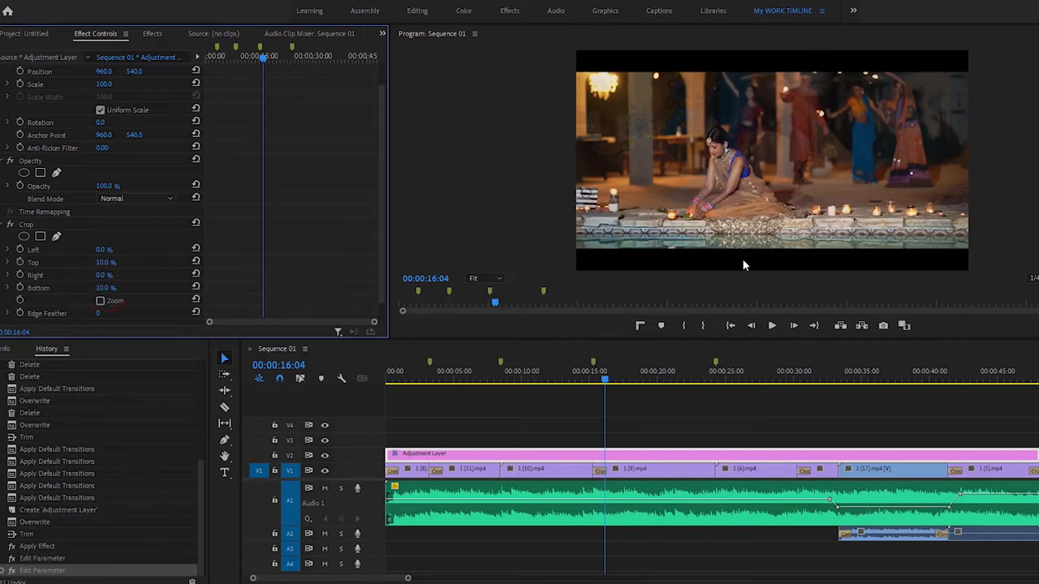
left_click(589, 379)
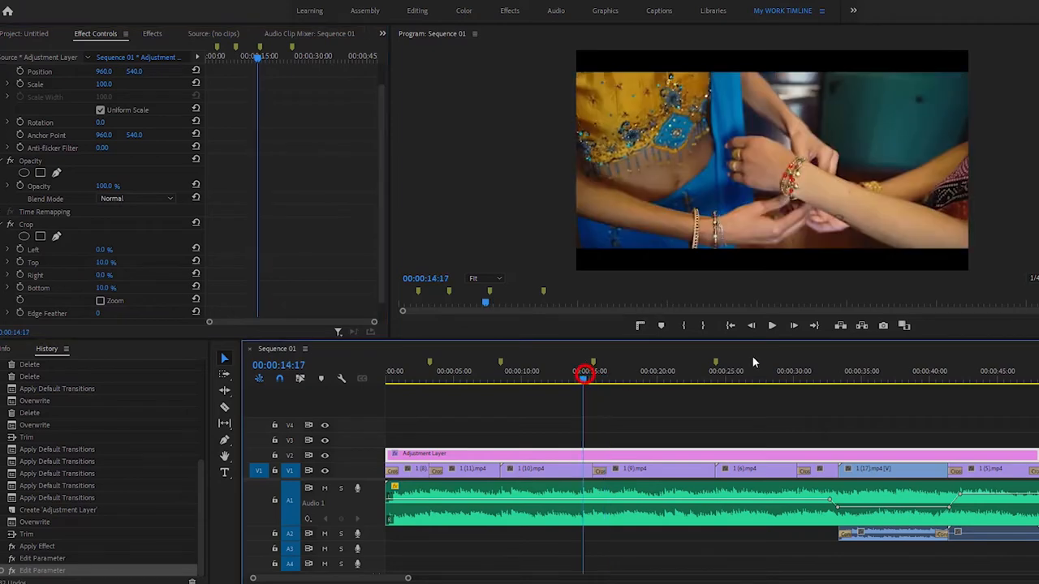
left_click(771, 325)
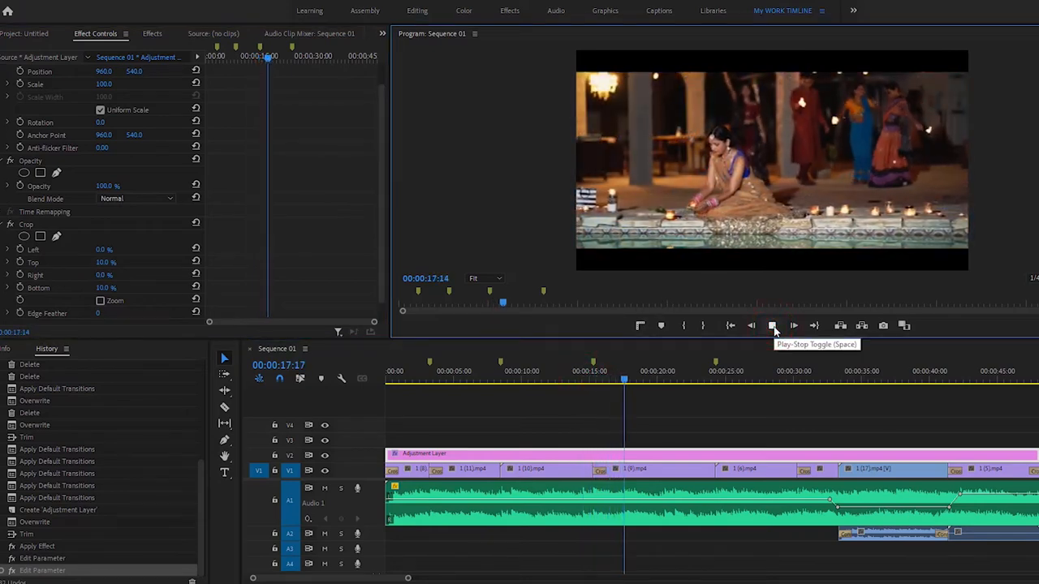
left_click(772, 326)
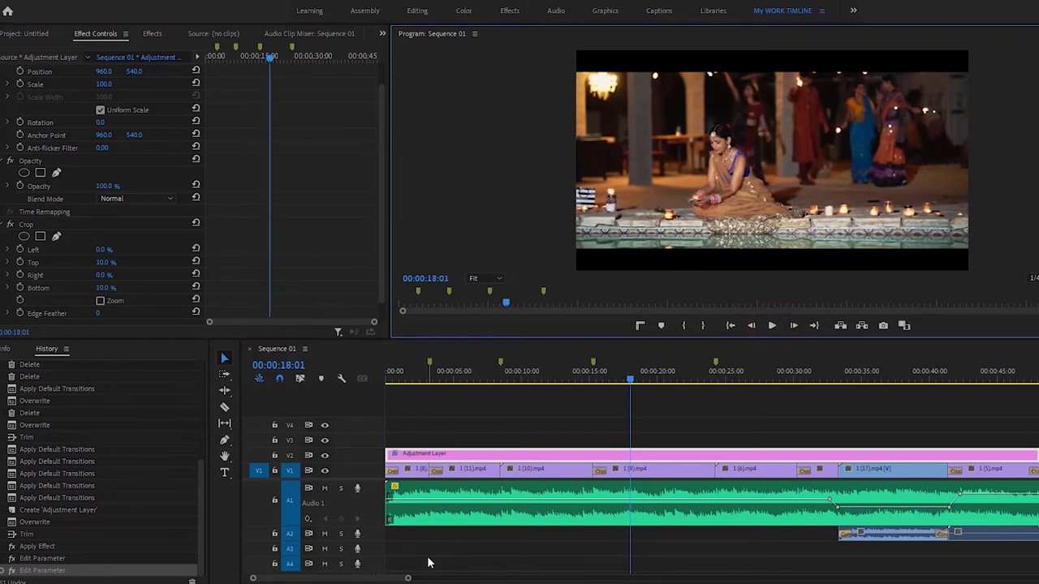
Extend the adjustment layer's end to the end of 1 (5).mp4 and apply the default transition to it
left_click_drag(408, 579, 443, 579)
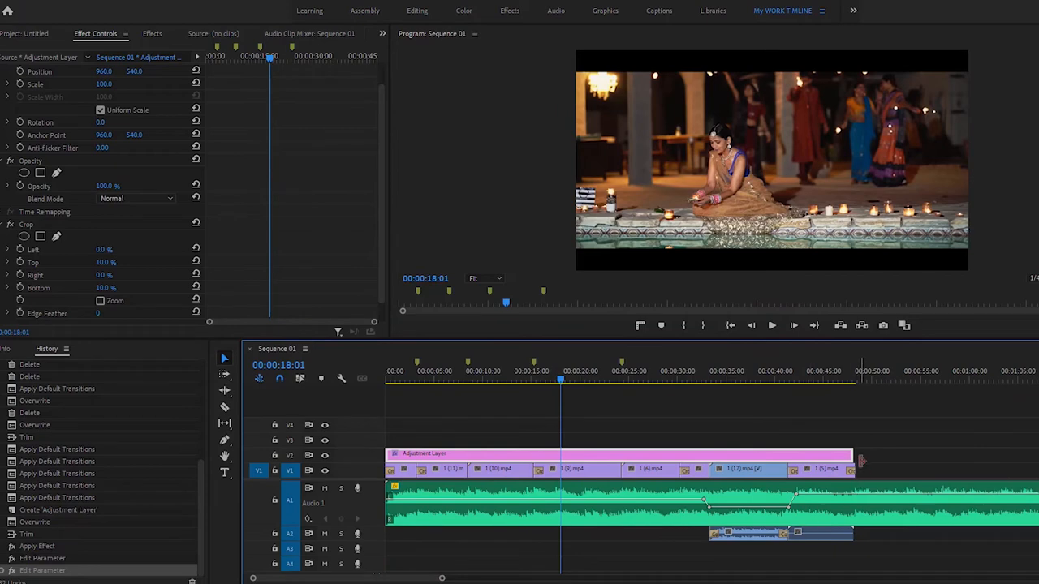
left_click_drag(851, 454, 857, 455)
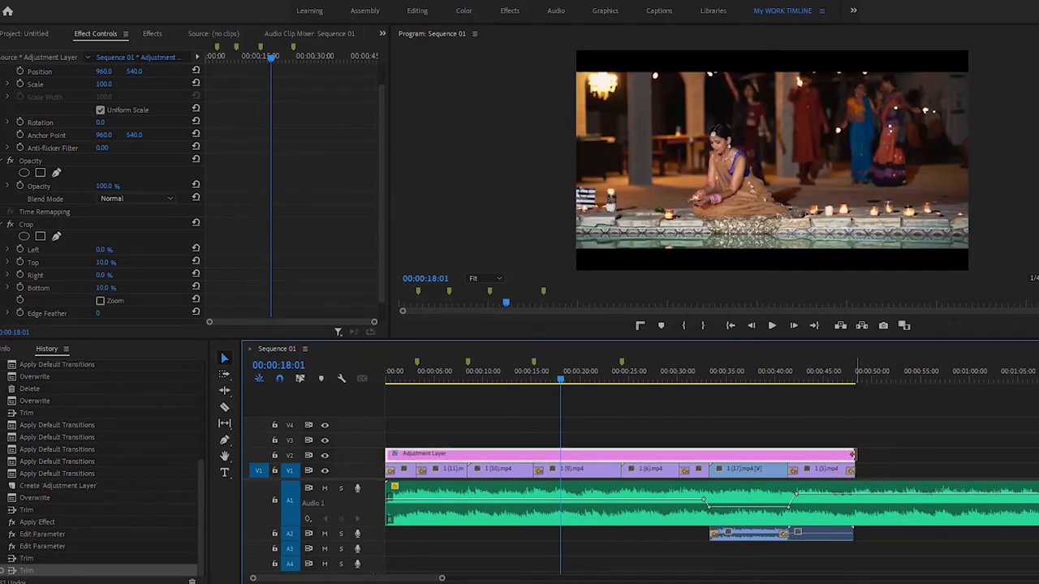
right_click(853, 454)
left_click(885, 531)
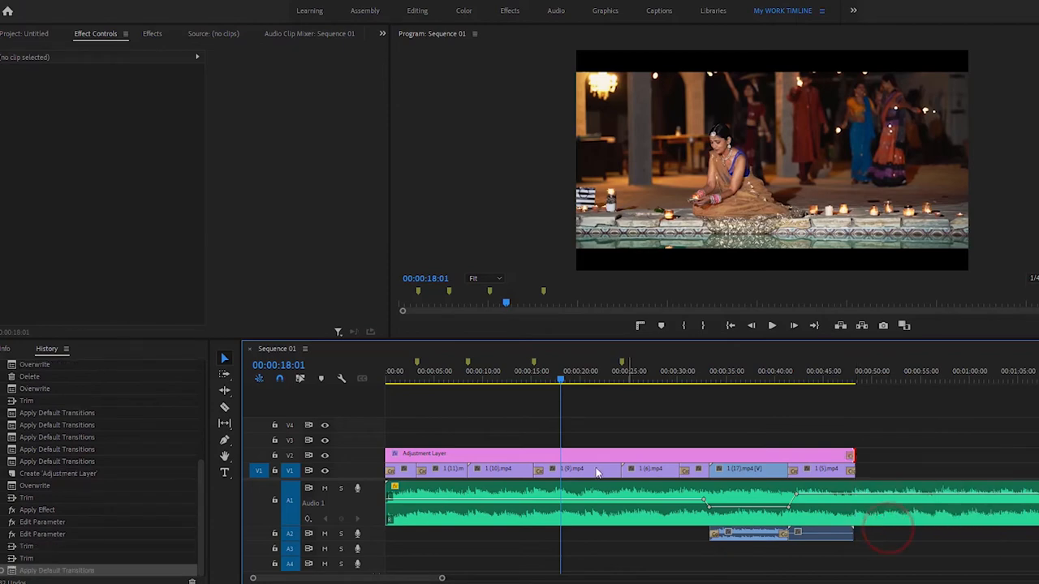
Add a text title reading "Wedding" over the sparkler shot at 00:00:04:13
left_click_drag(562, 381, 441, 379)
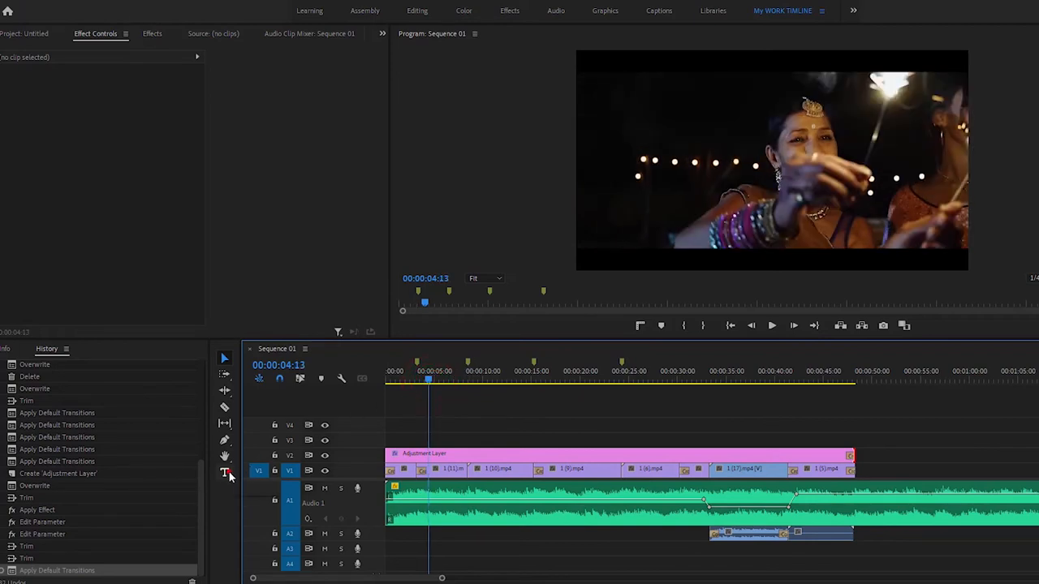
left_click(225, 473)
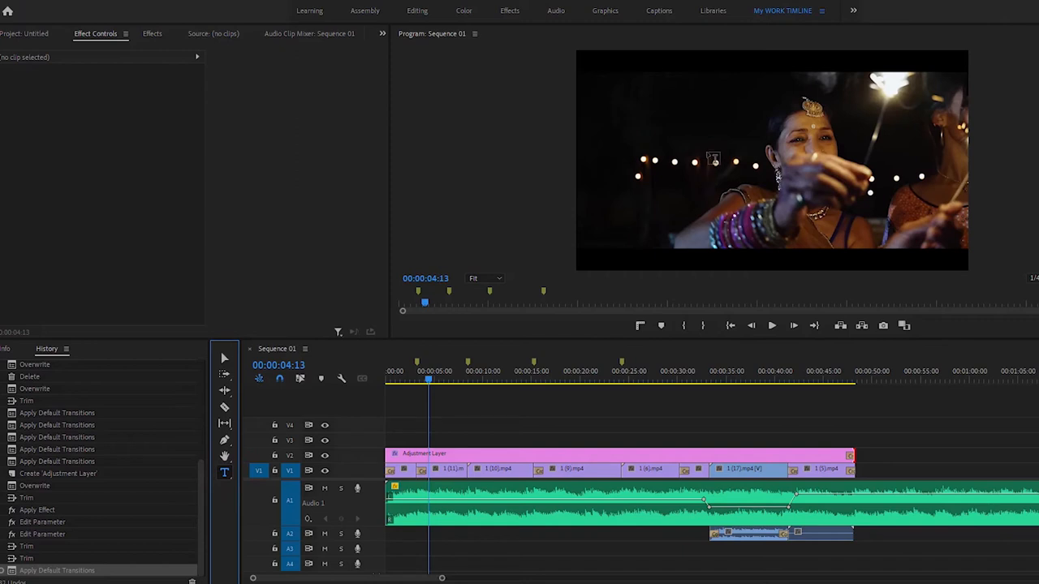
left_click(709, 151)
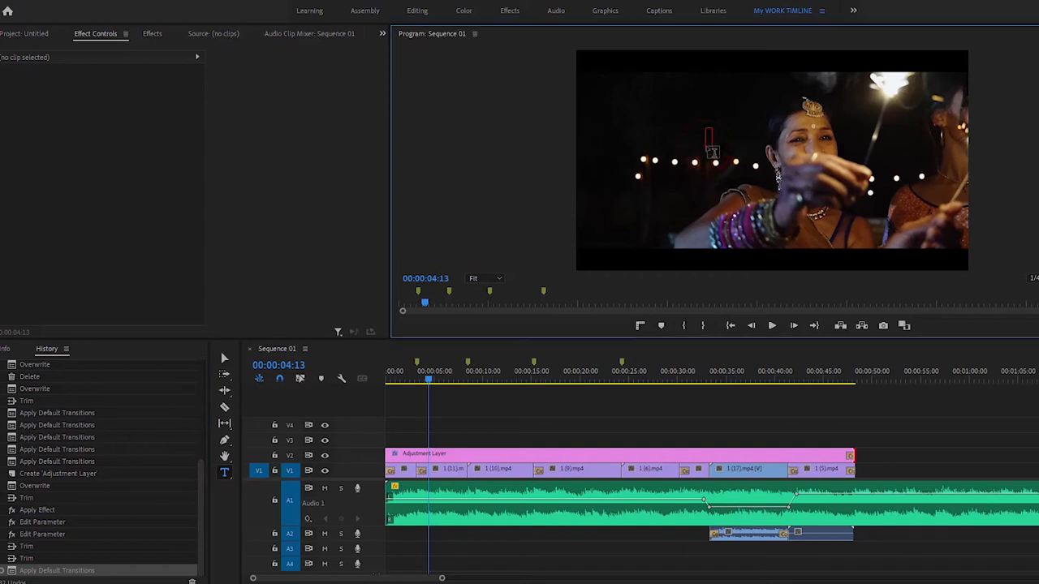
left_click(709, 137)
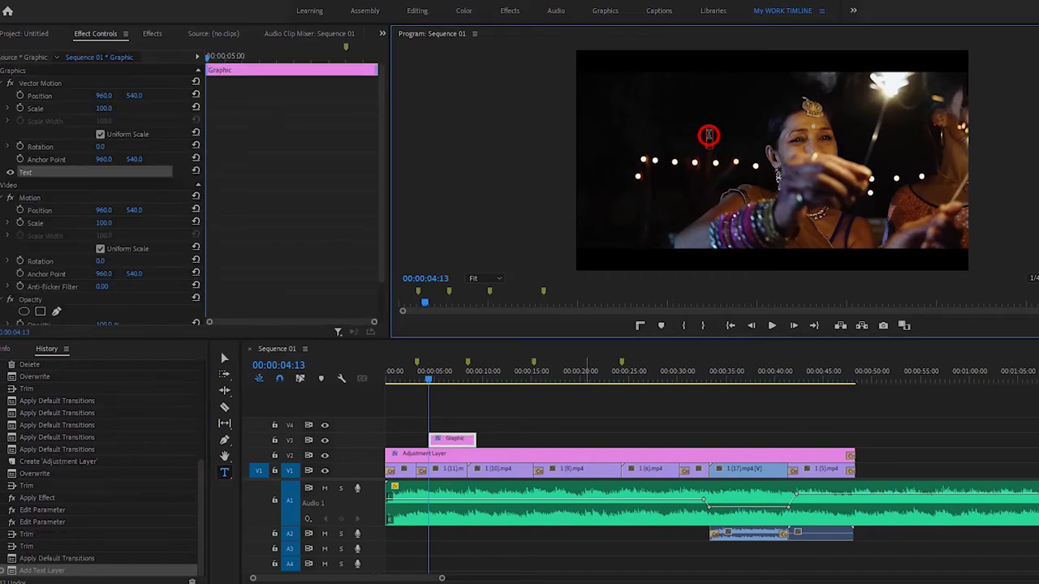
type("Wedding")
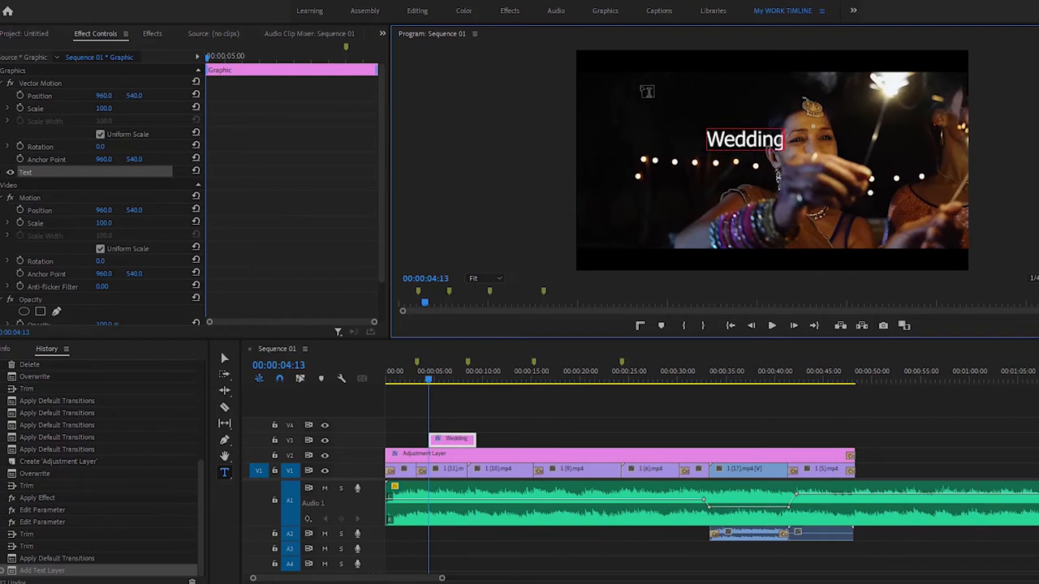
Switch to the Graphics workspace and set the Wedding title's font to Yaquote Script Personal Use
left_click(610, 13)
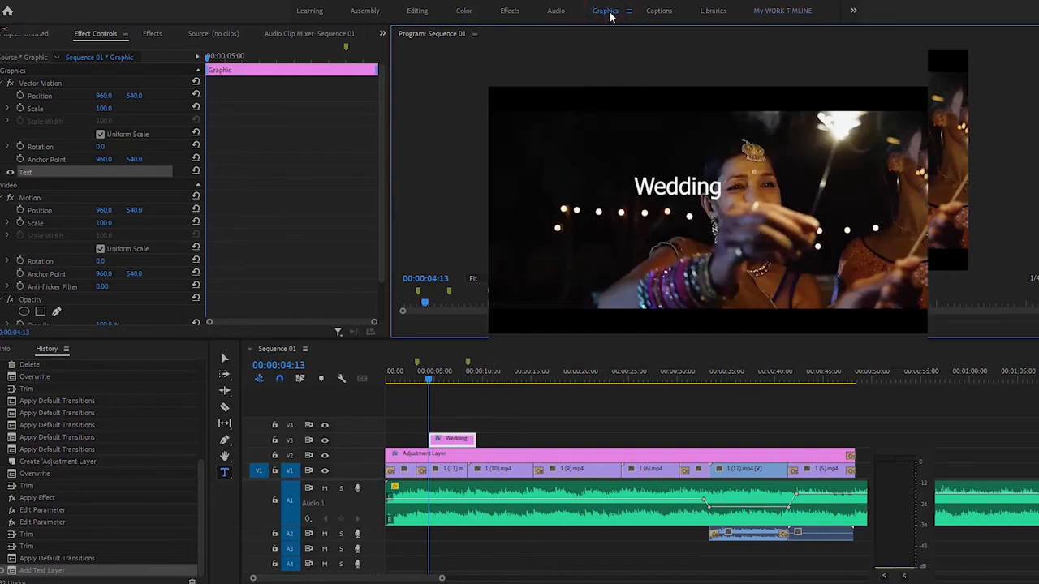
left_click(990, 53)
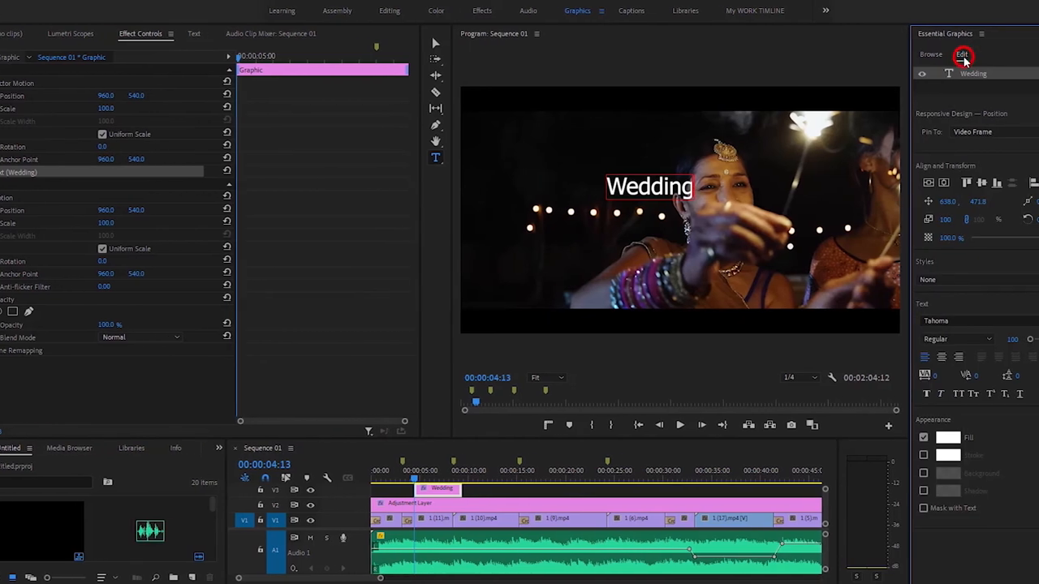
left_click(555, 177)
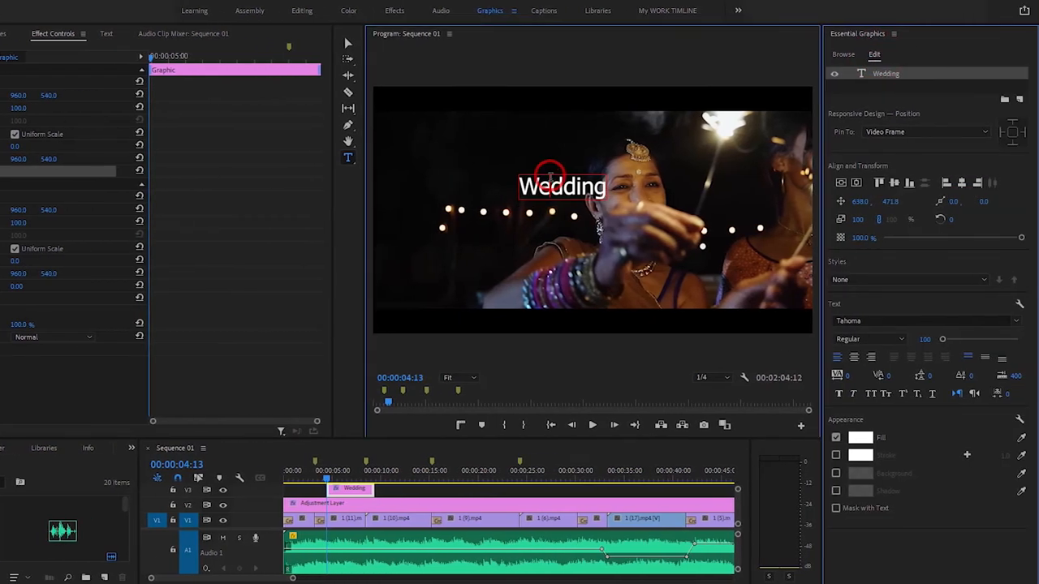
double_click(552, 180)
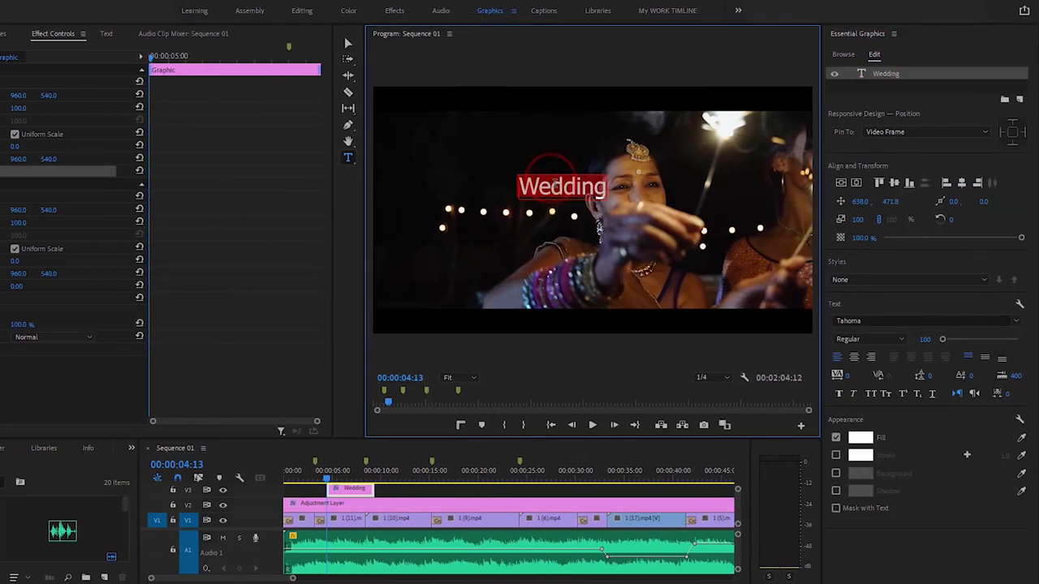
left_click(1014, 321)
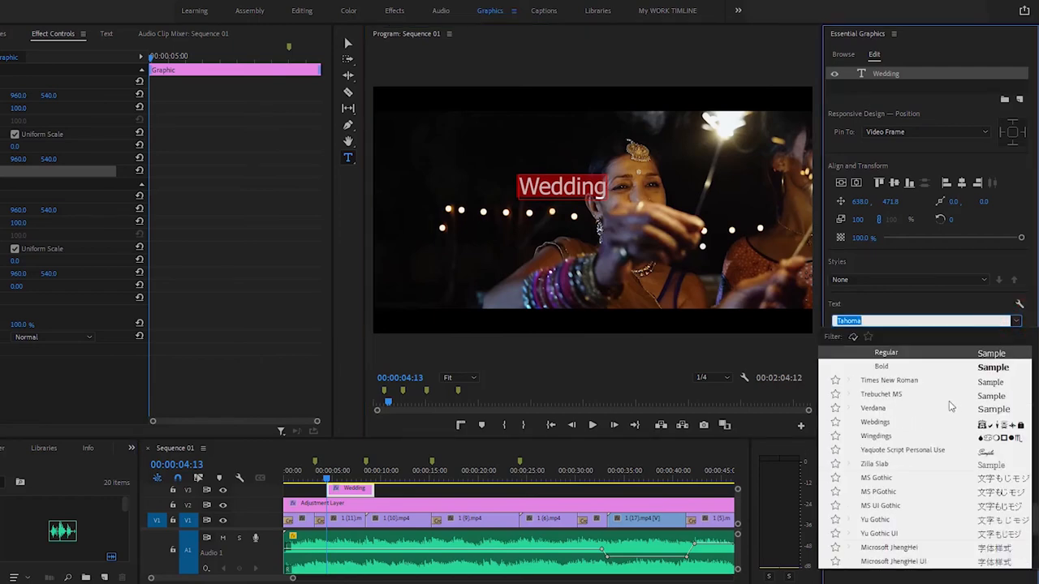
left_click(952, 454)
Try the Signature Collection font on the Wedding title and return it to Yaquote Script Personal Use
left_click(1015, 320)
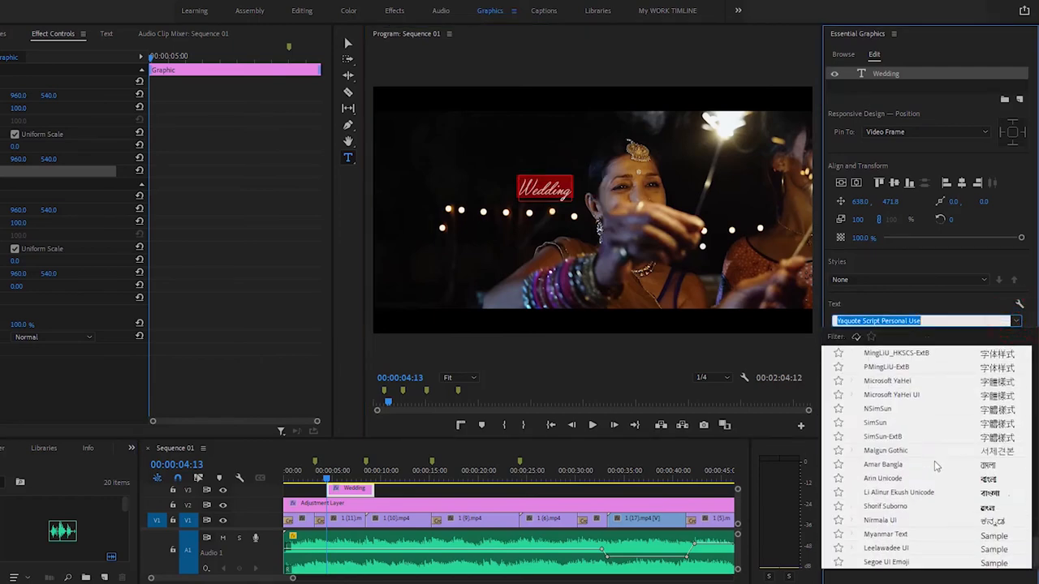
scroll(935, 461, "up", 4)
left_click(941, 497)
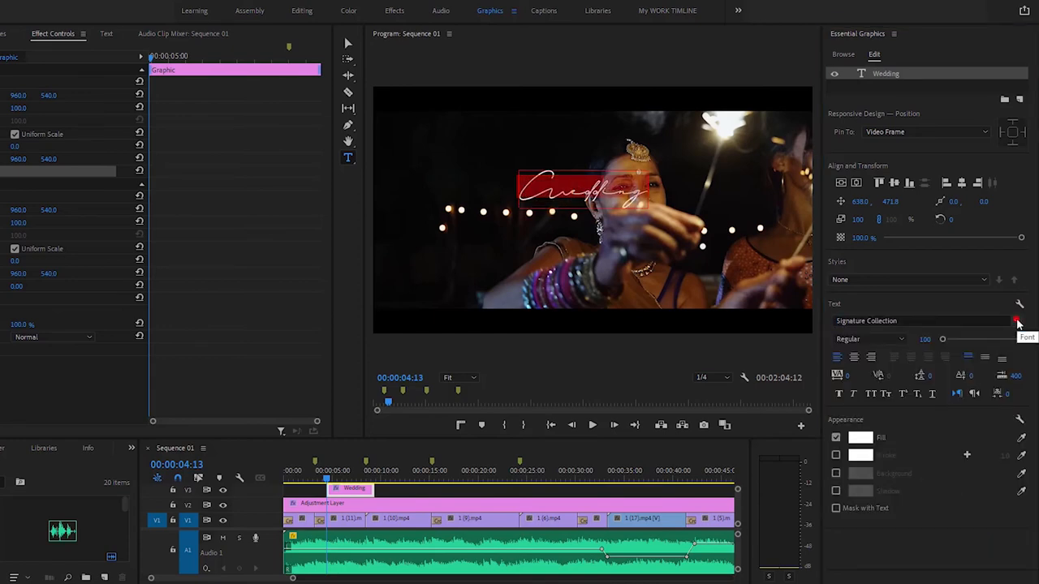
left_click(1014, 322)
scroll(931, 438, "up", 15)
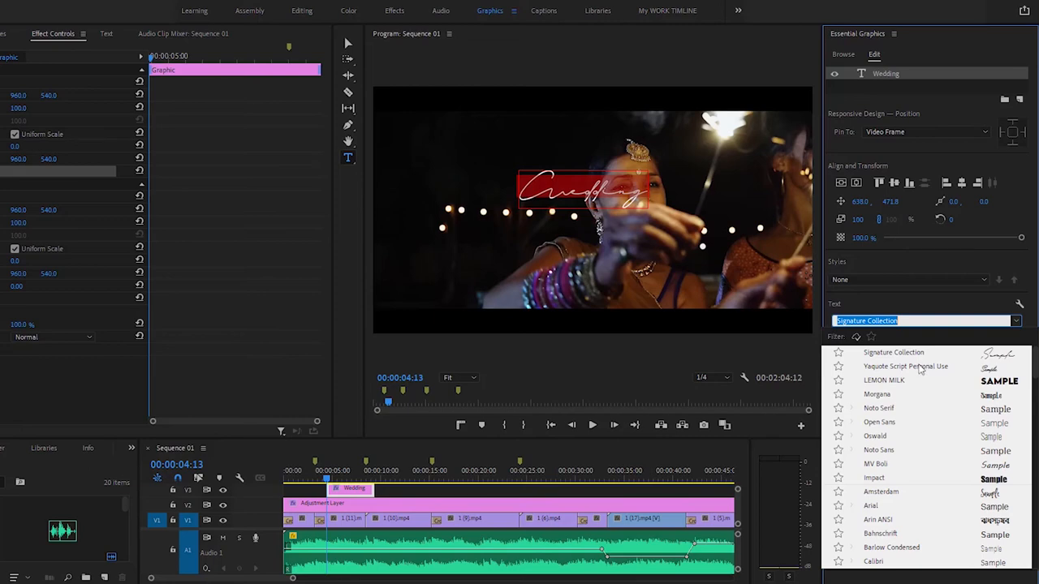
left_click(920, 367)
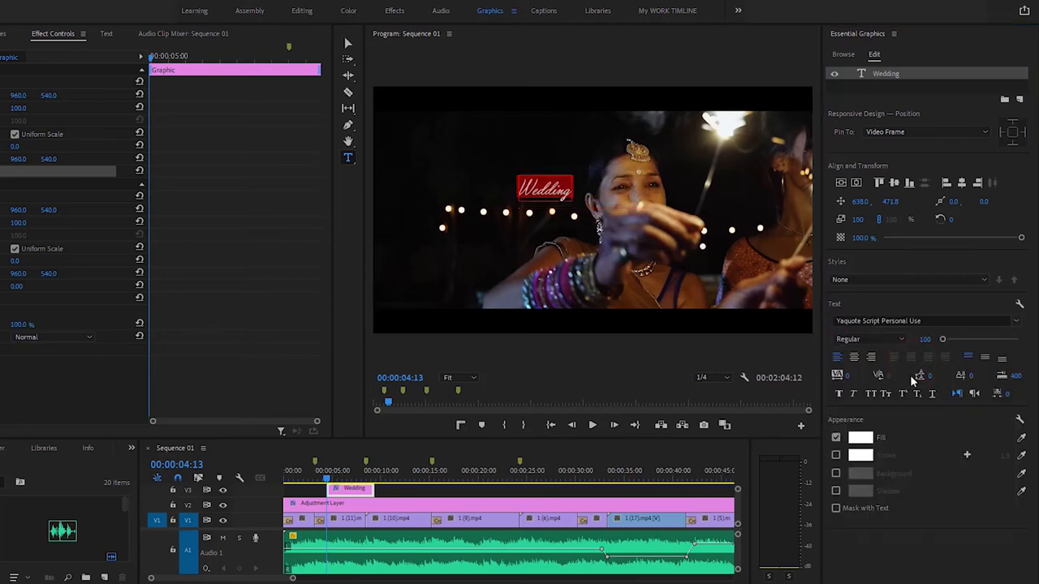
Set the Wedding title's font size to 181 and center it horizontally and vertically in the frame
left_click_drag(946, 341, 955, 343)
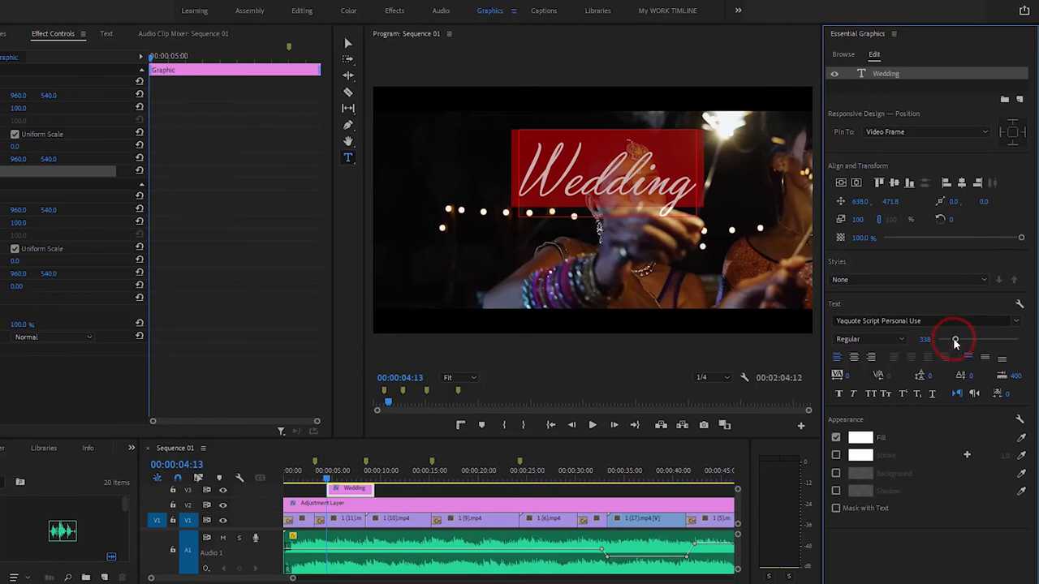
left_click(855, 185)
left_click(841, 183)
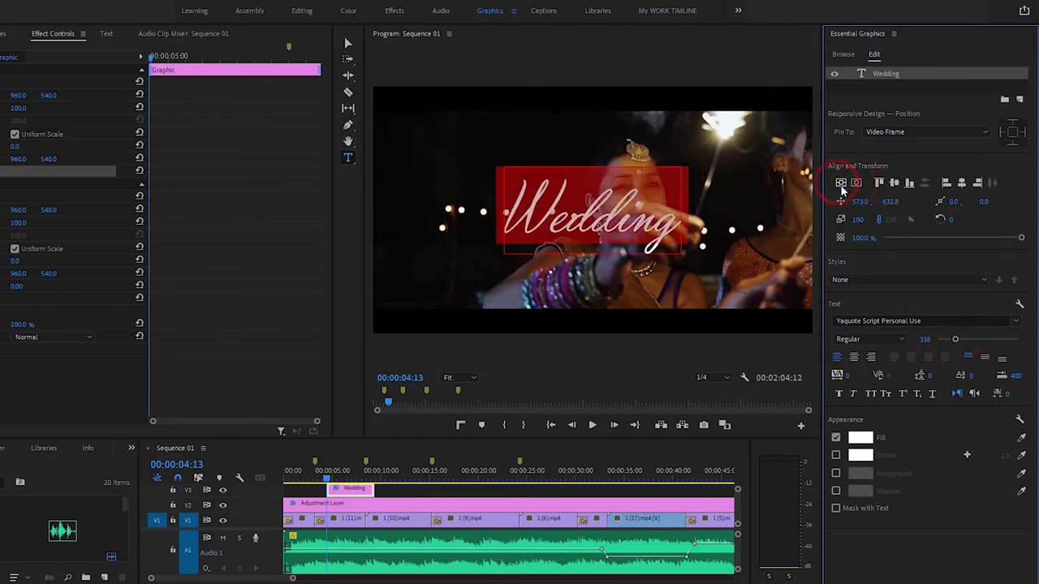
left_click_drag(955, 342, 951, 342)
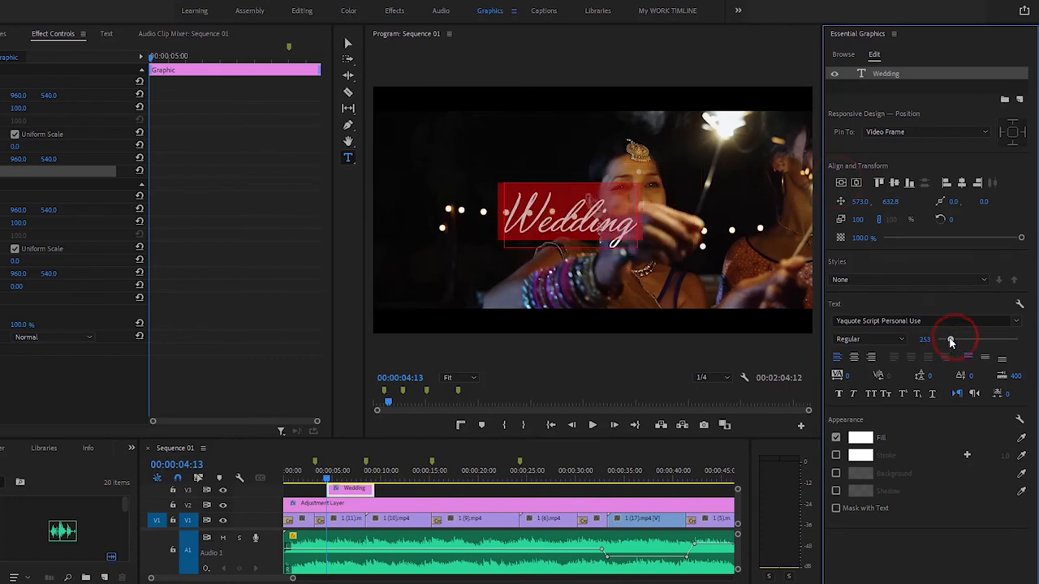
left_click(856, 183)
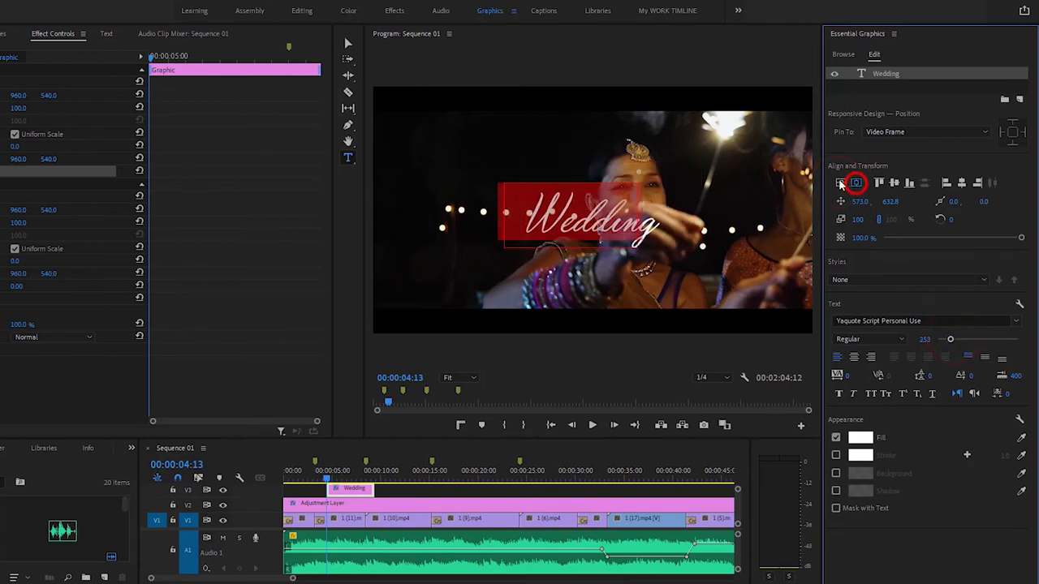
left_click(840, 184)
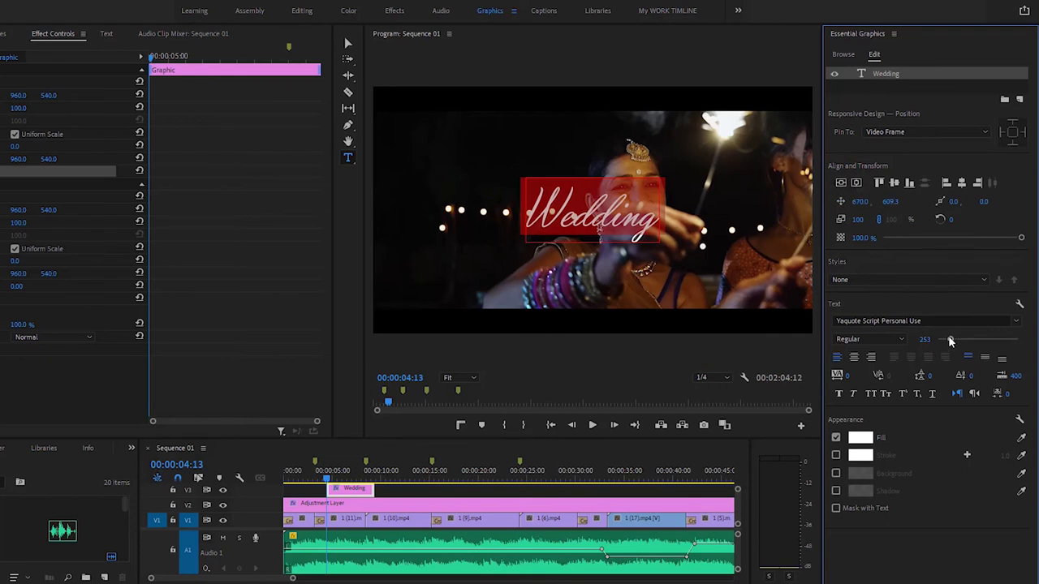
left_click_drag(951, 341, 948, 341)
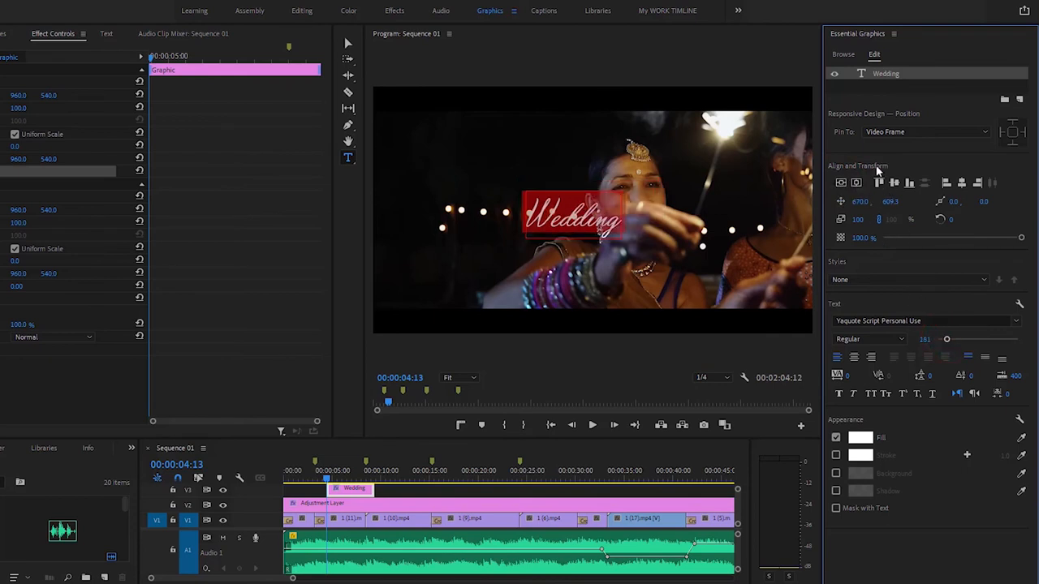
left_click(855, 183)
left_click(841, 183)
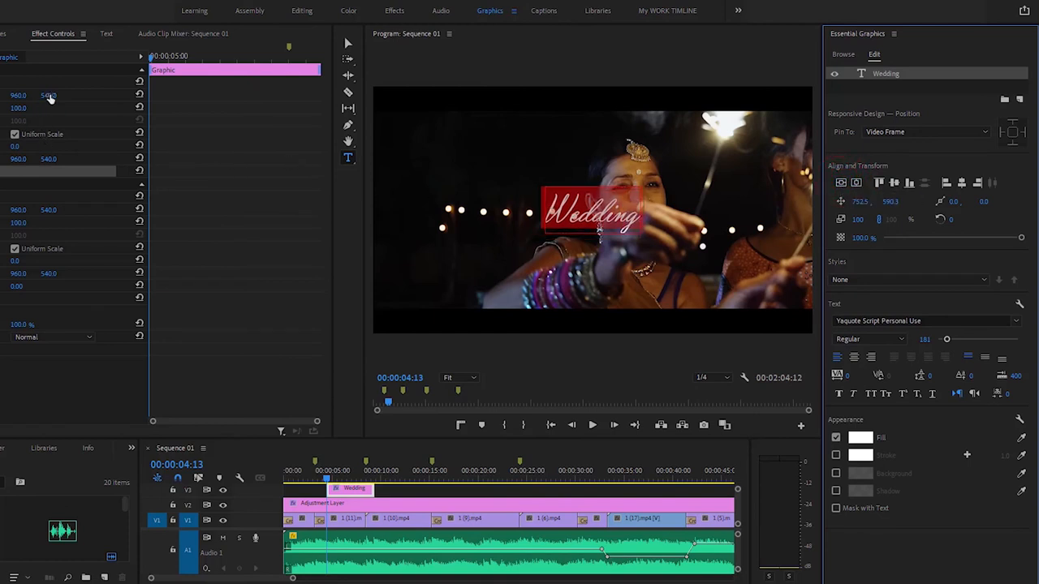
Set the title graphic's Vector Motion vertical position to 861 and play the sequence from just before the title
left_click_drag(59, 95, 232, 95)
left_click(252, 120)
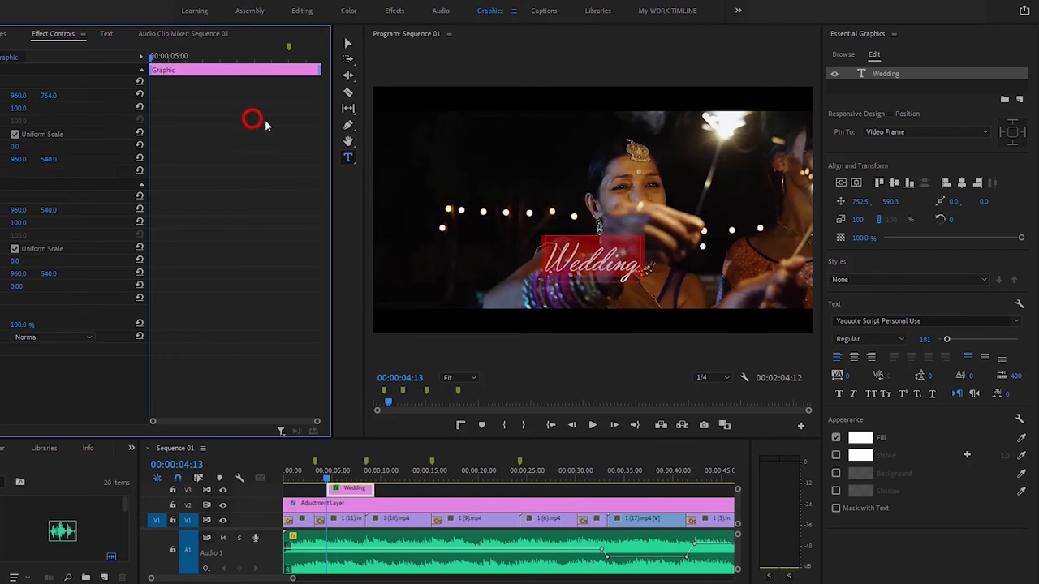
left_click_drag(59, 95, 151, 95)
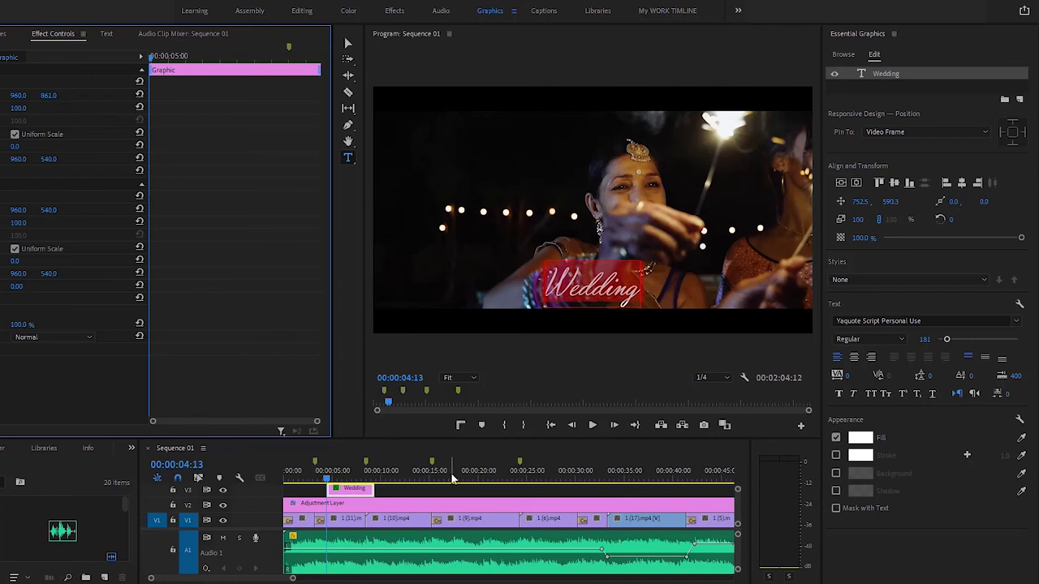
left_click_drag(336, 468, 324, 473)
left_click(399, 491)
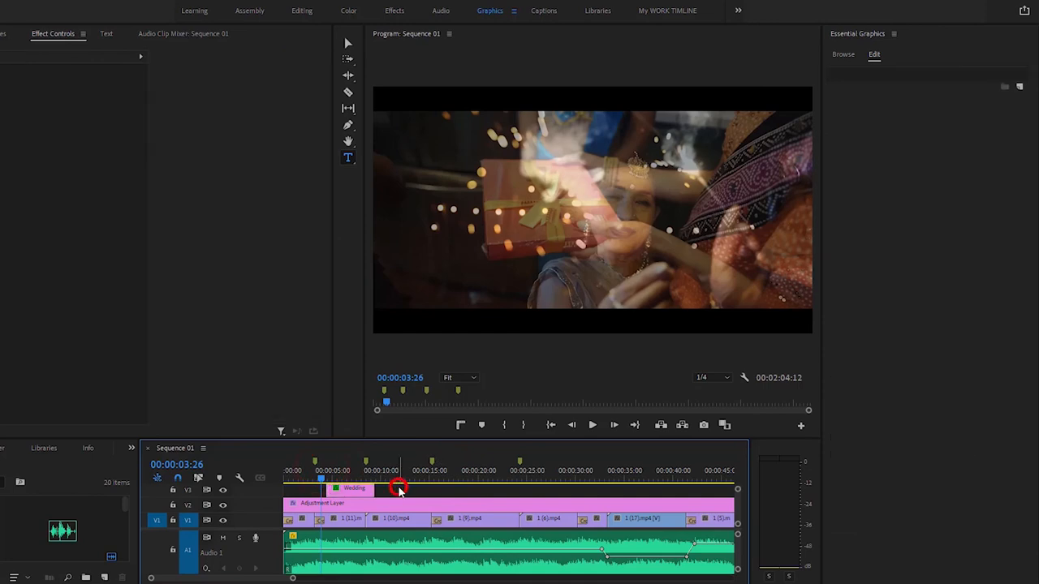
left_click(592, 426)
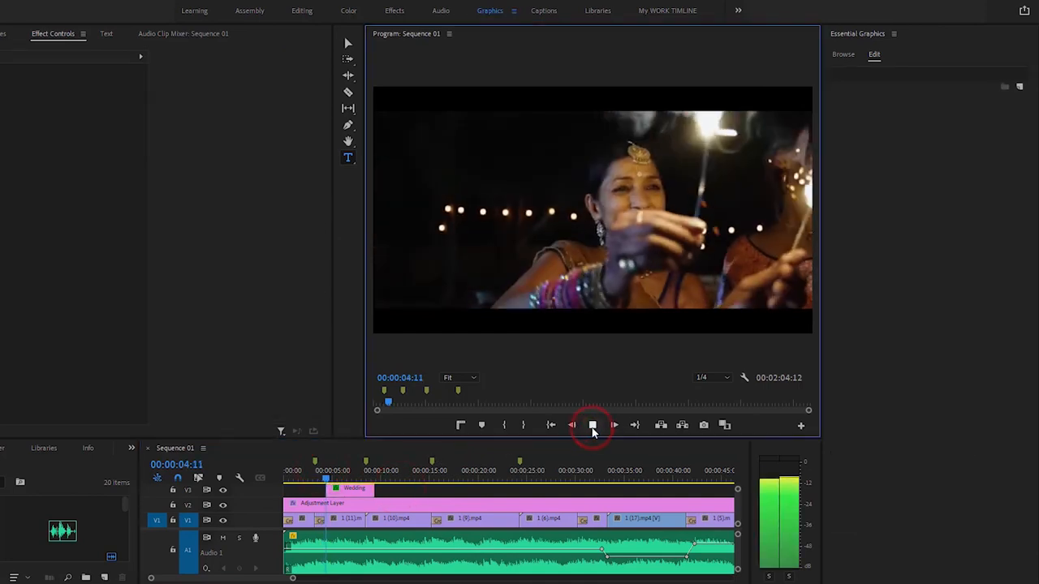
left_click(592, 425)
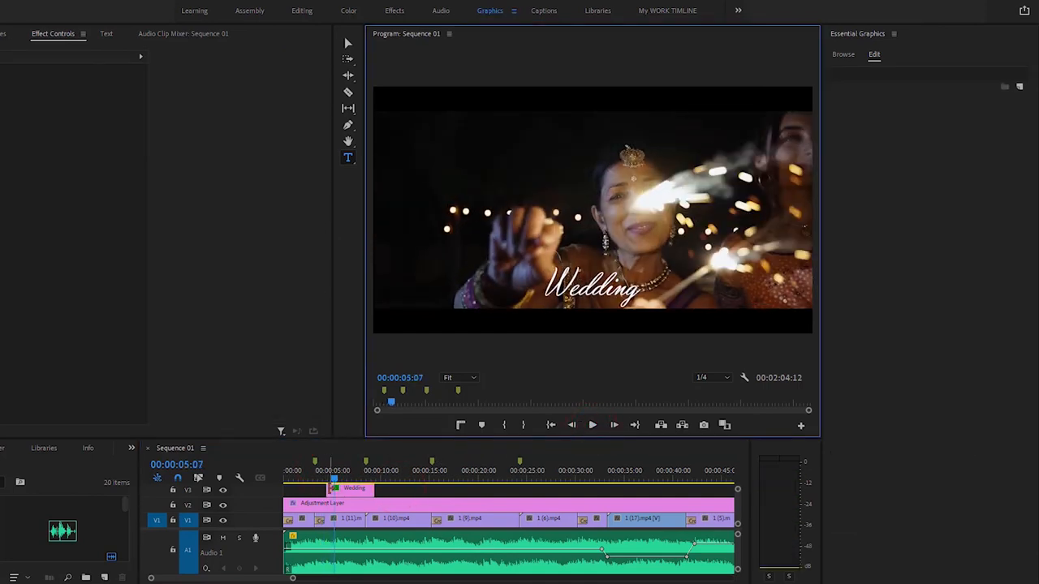
Apply the default transition to both ends of the Wedding title clip and shorten its end to about 7.5 seconds on the timeline
right_click(328, 490)
left_click(400, 568)
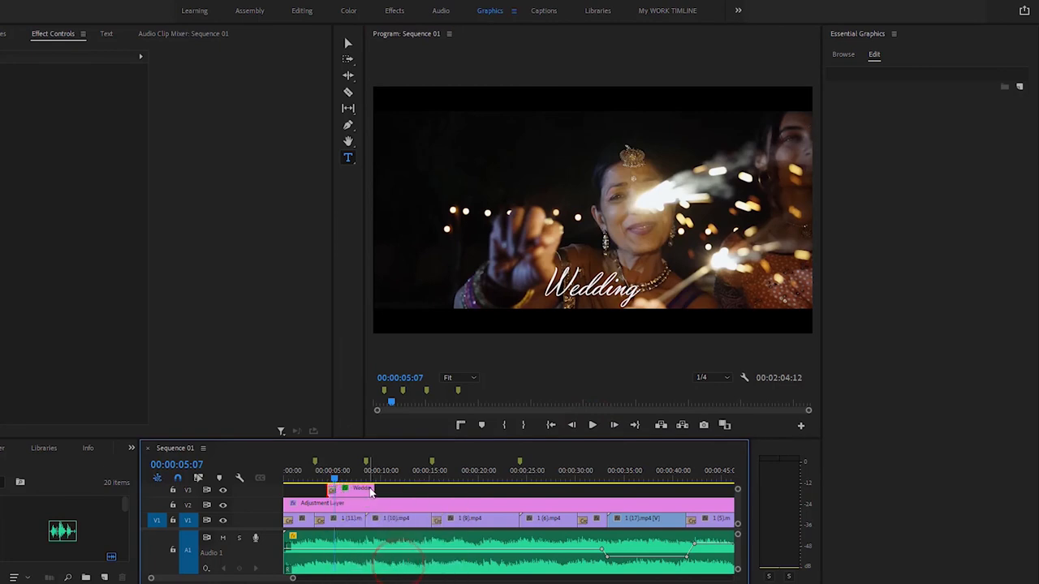
right_click(373, 489)
left_click(400, 565)
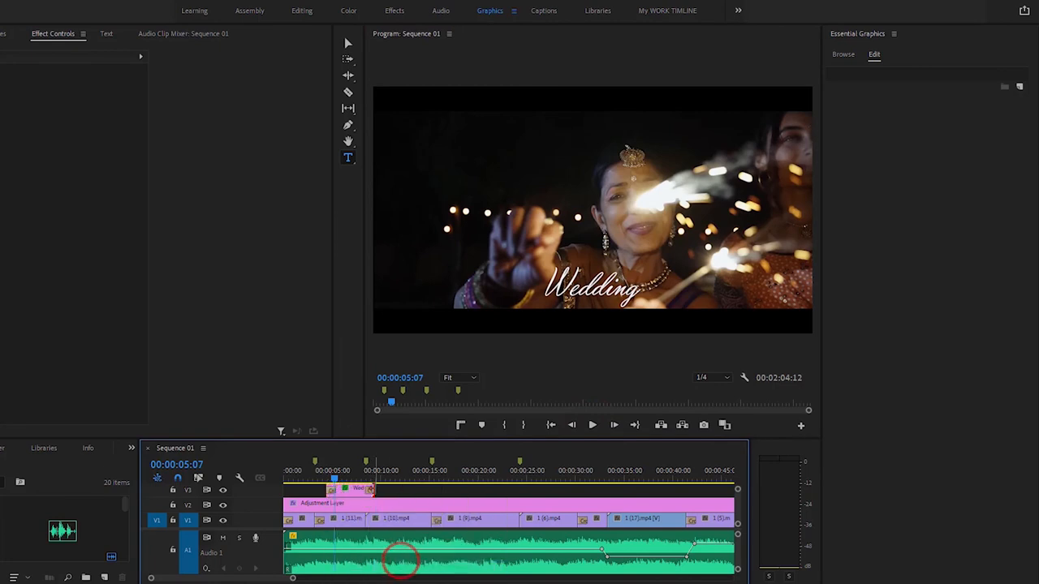
left_click_drag(374, 490, 357, 490)
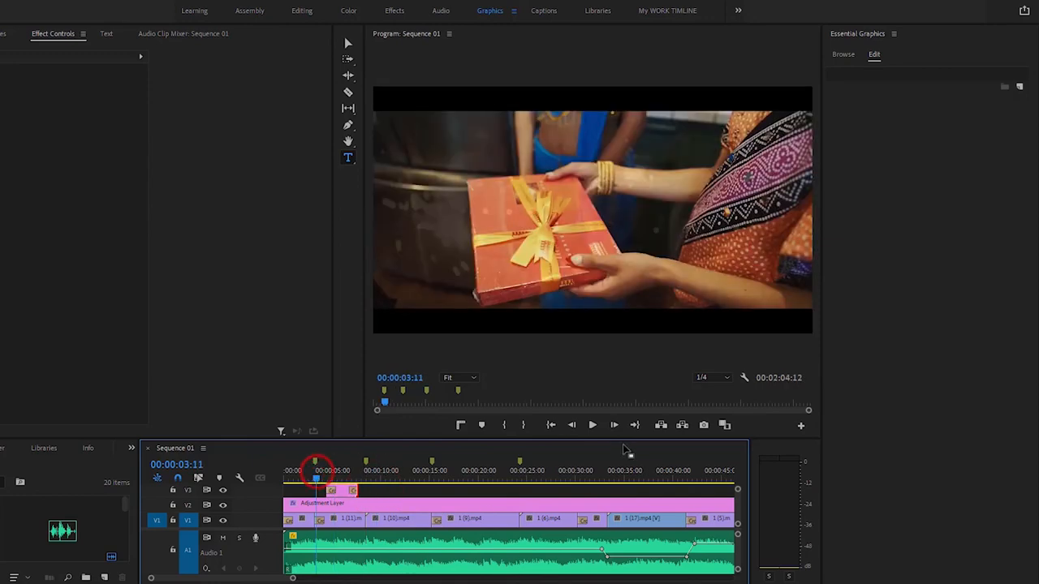
Play the sequence across the Wedding title to check its fade in and fade out
left_click(593, 424)
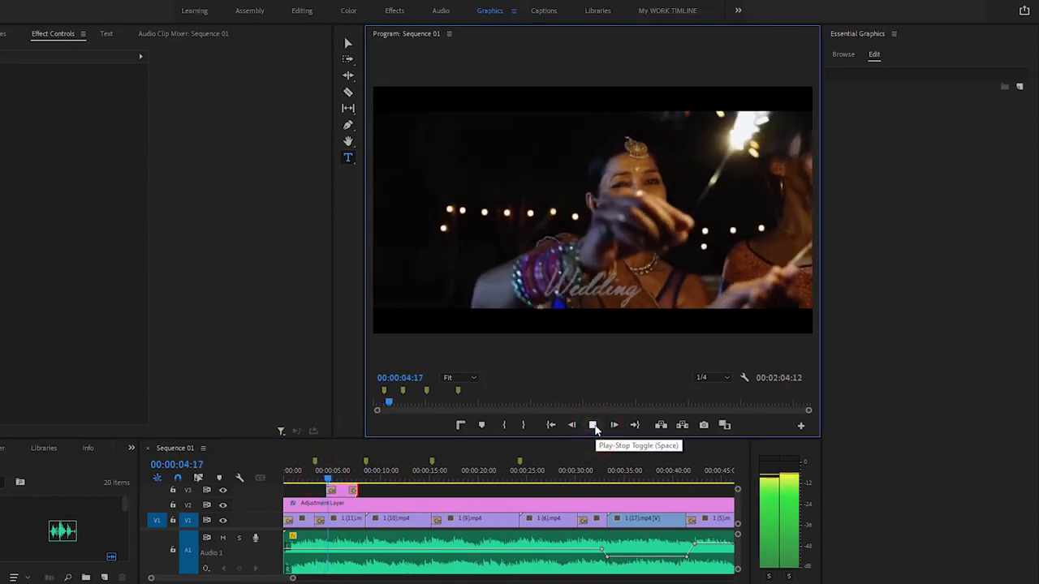
left_click(594, 425)
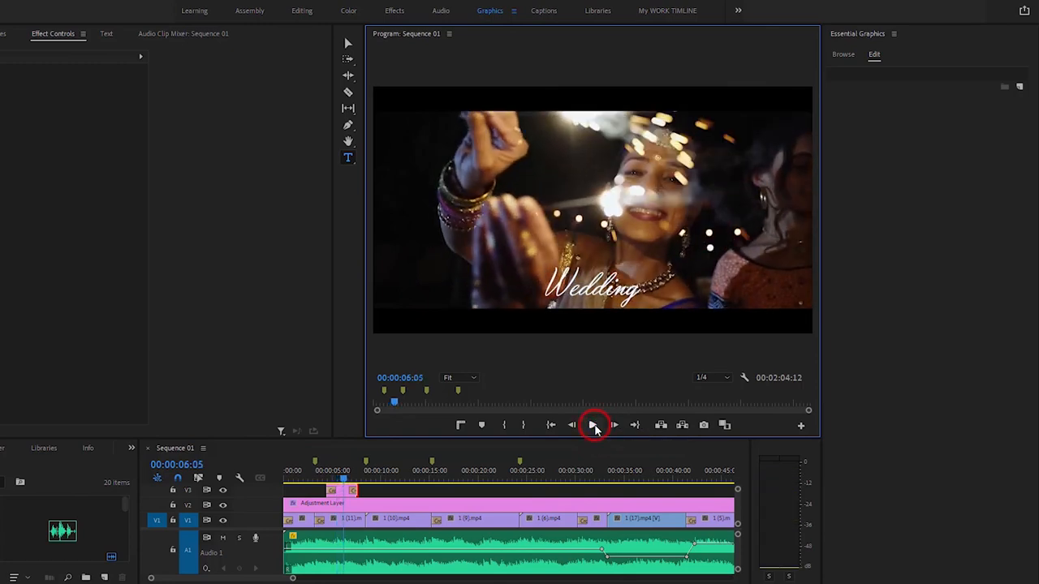
left_click(594, 426)
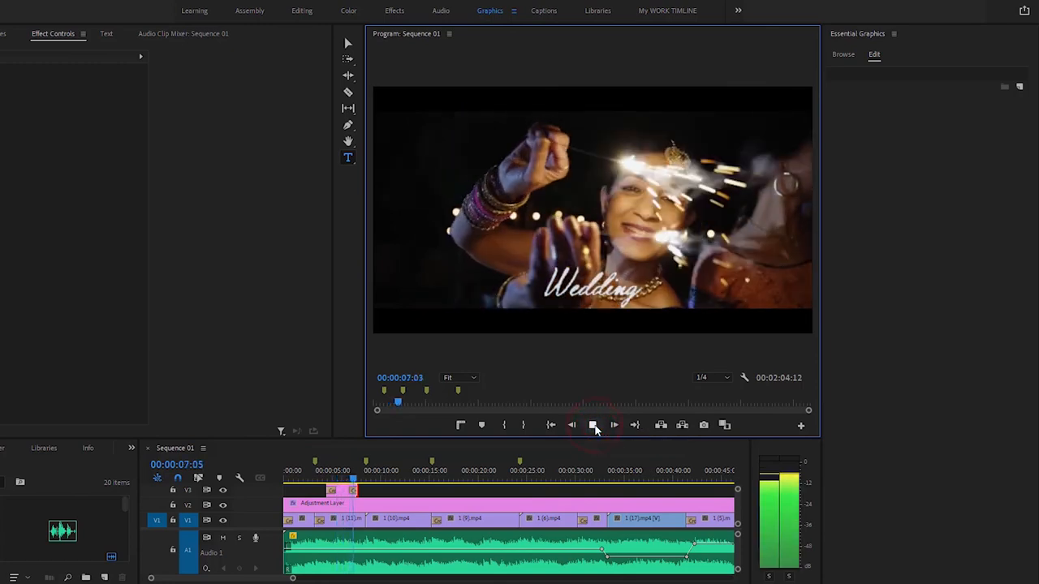
left_click(594, 425)
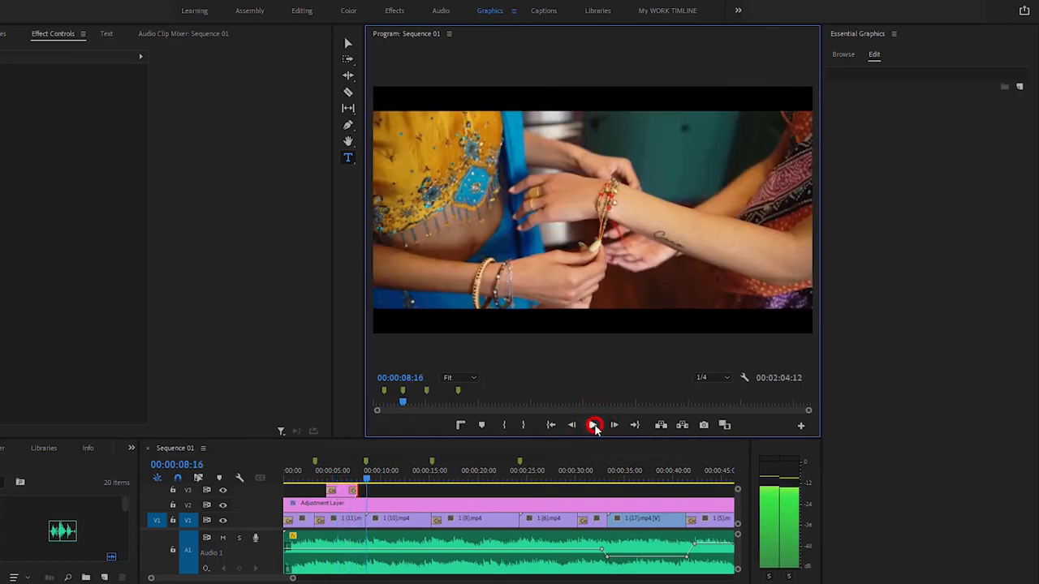
Set the Wedding title's Vector Motion vertical position to 846 and return the playhead to 00:00:04:03, just before the title
left_click(345, 470)
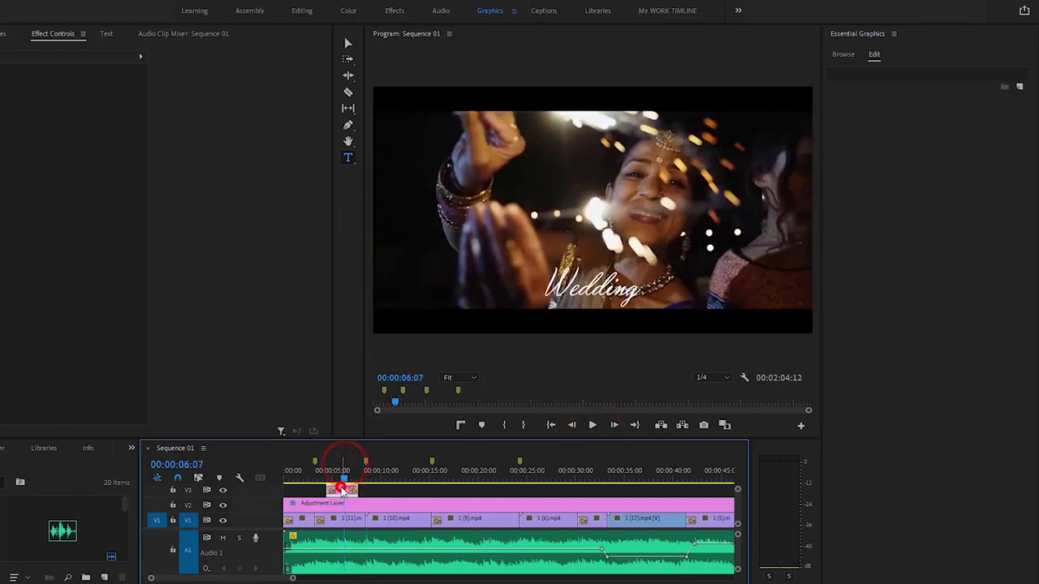
left_click(341, 489)
left_click(53, 96)
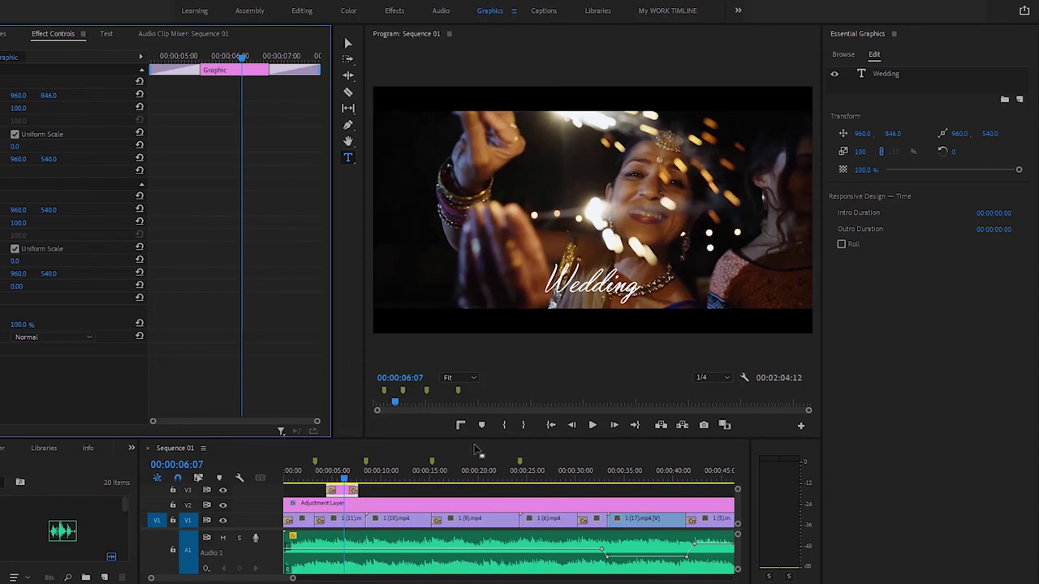
left_click(325, 472)
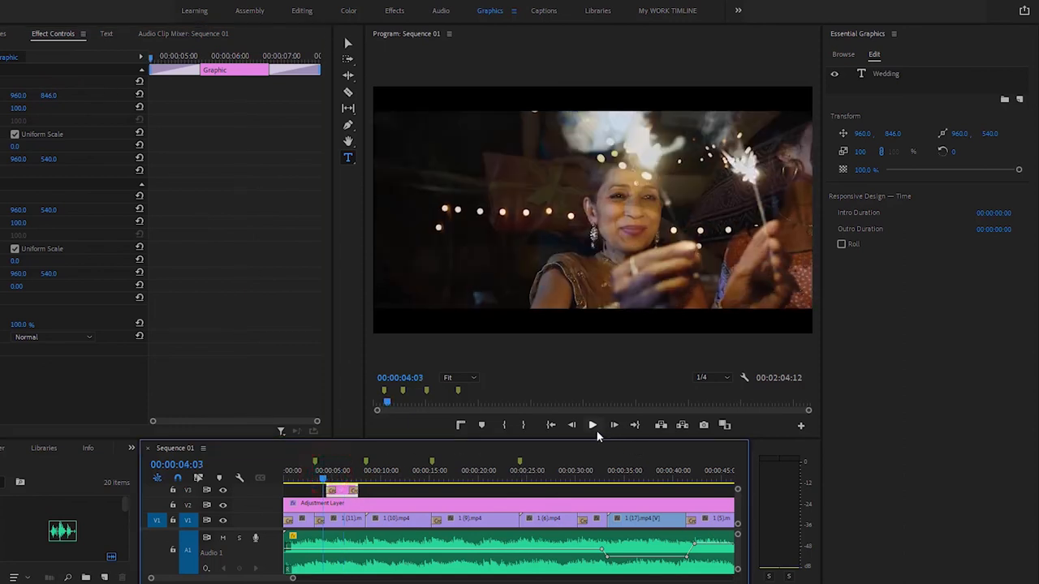